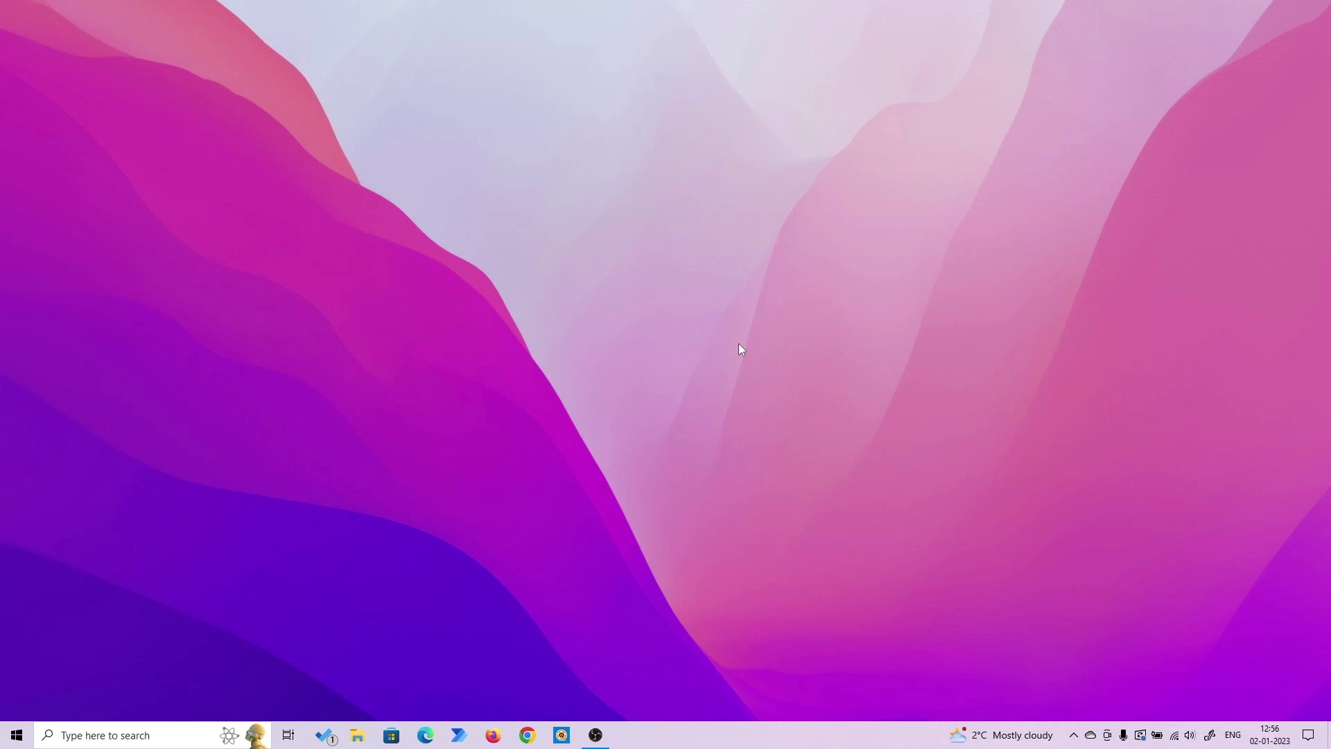
# - Search Microsoft Store for 'clipchamp' and open the Clipchamp - Video Editor app page
pyautogui.click(392, 736)
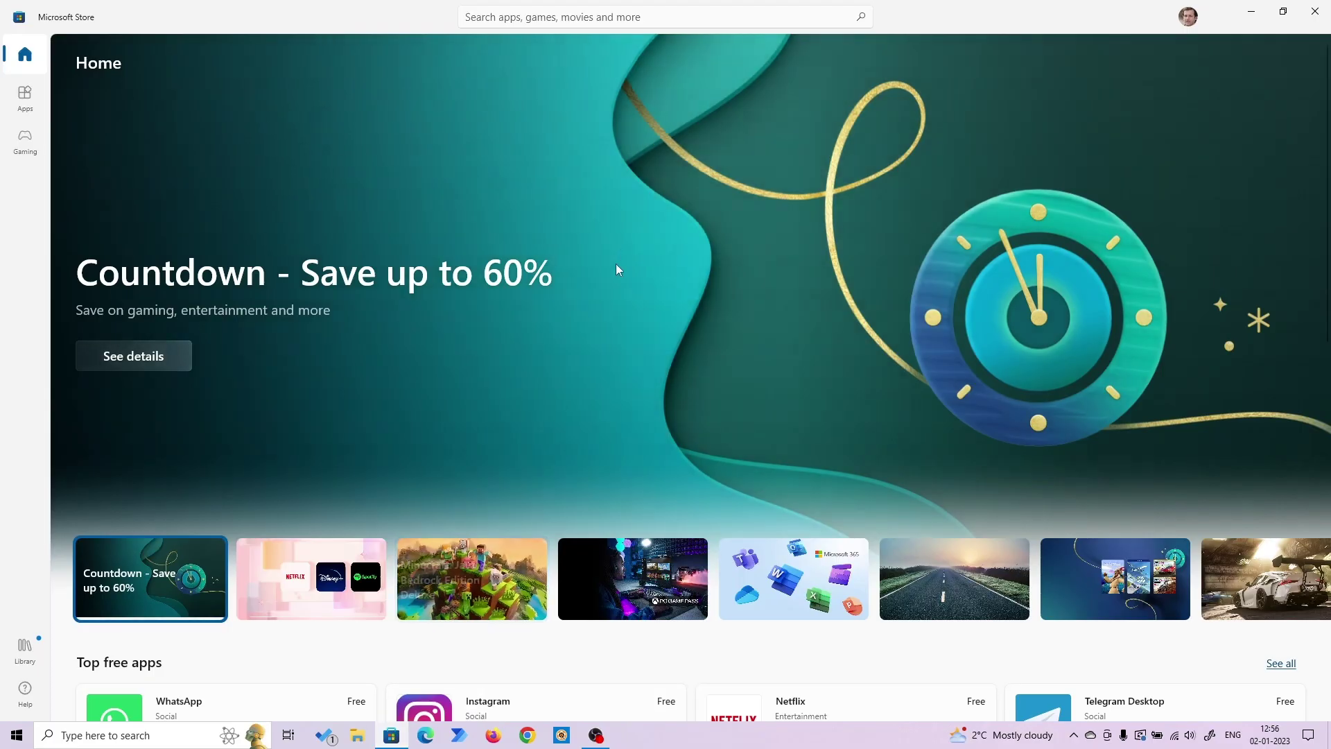
pyautogui.click(721, 18)
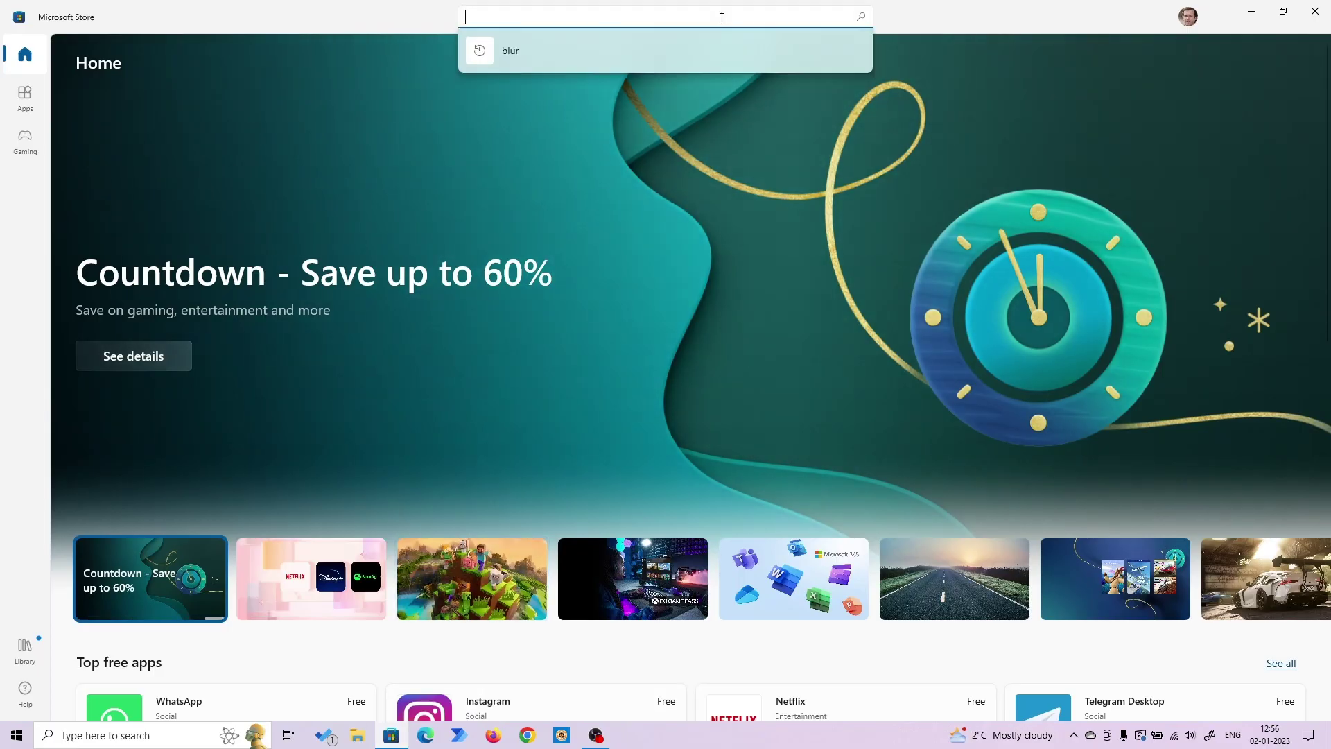
pyautogui.write('clip')
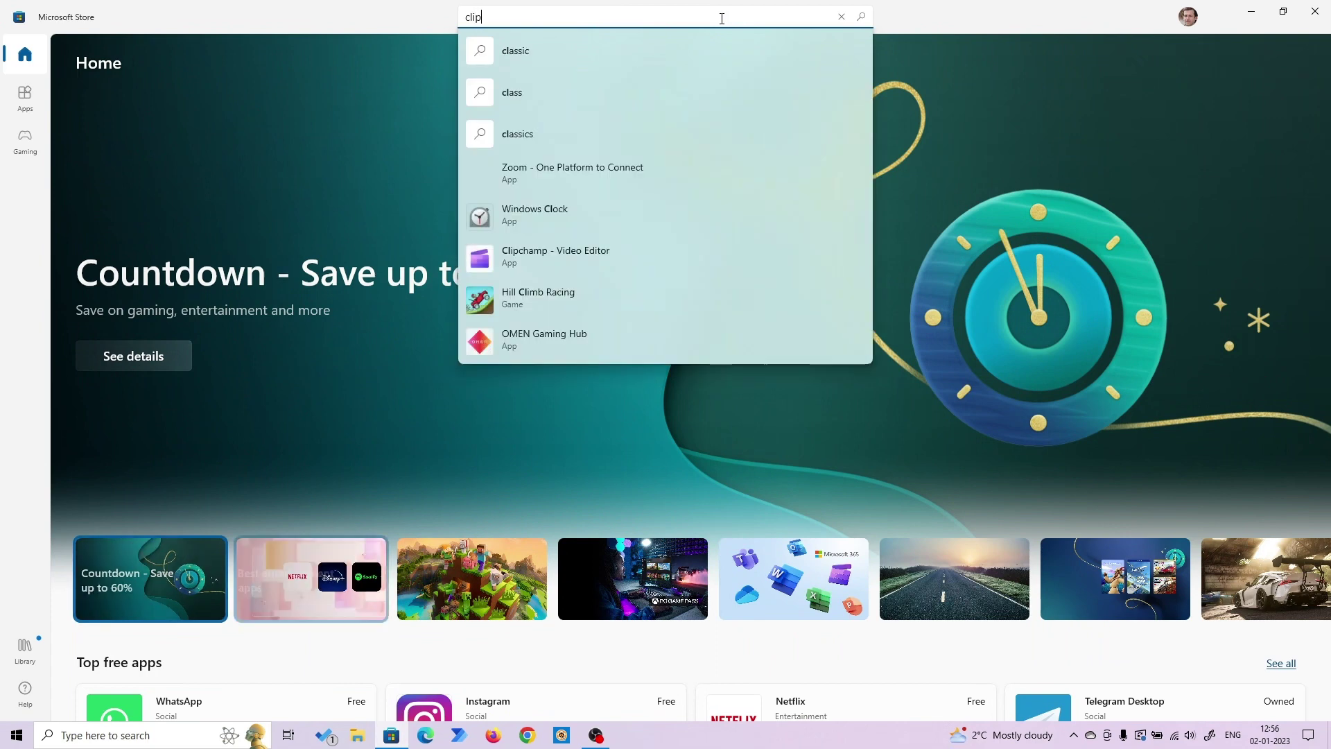
pyautogui.write('champ')
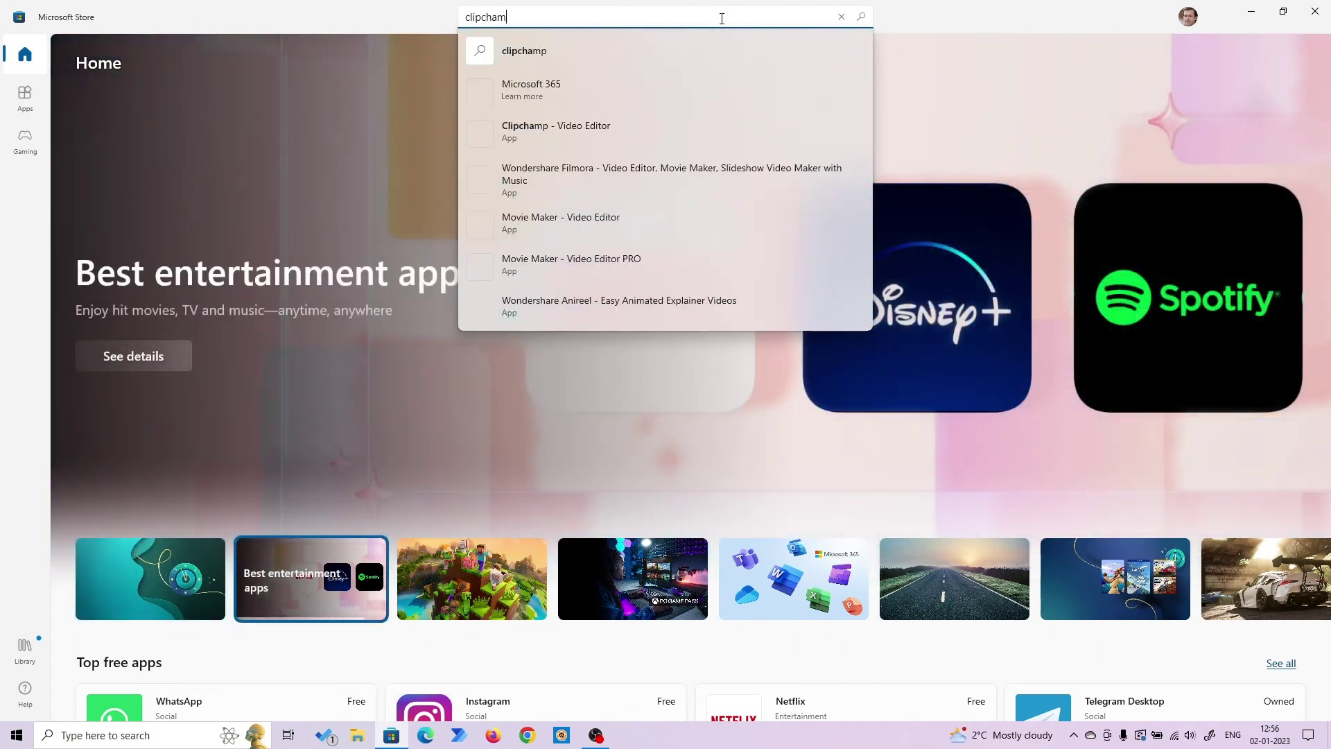
pyautogui.click(690, 140)
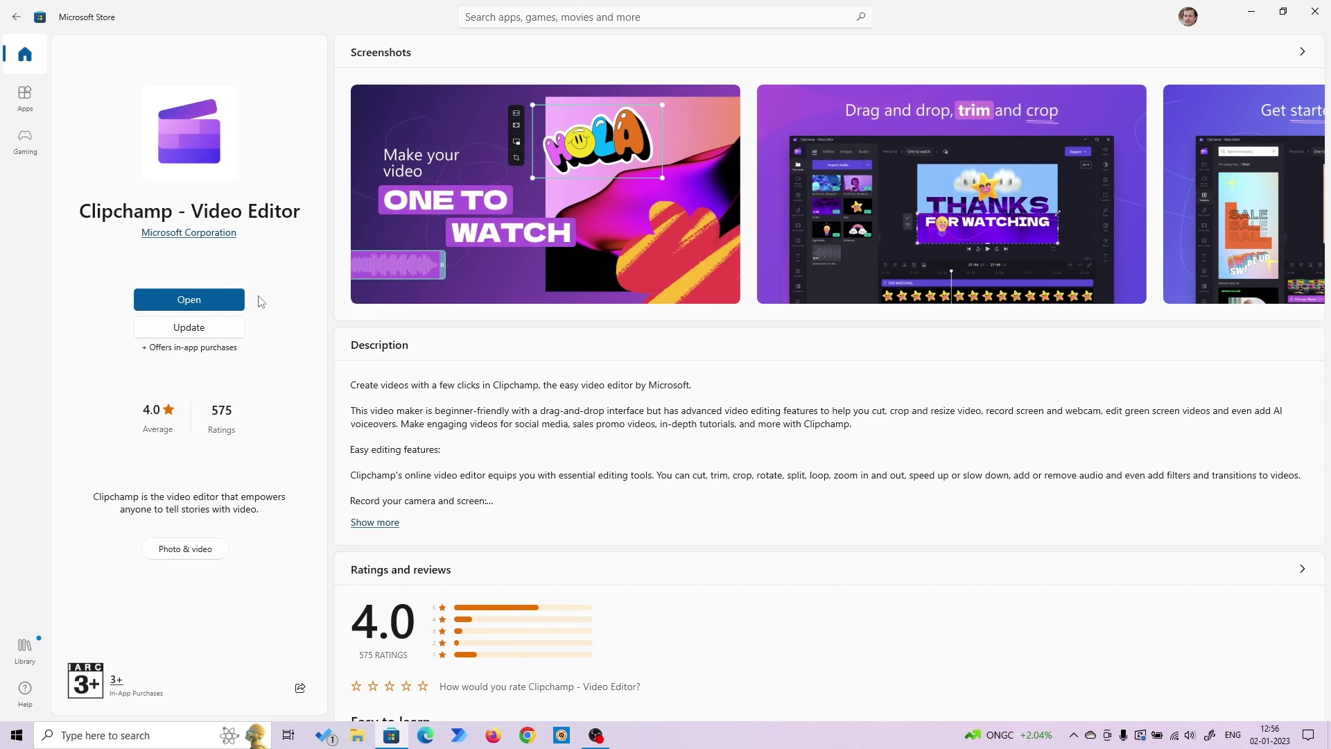
# - Launch Clipchamp from its Store page into a new Untitled video project
pyautogui.click(218, 305)
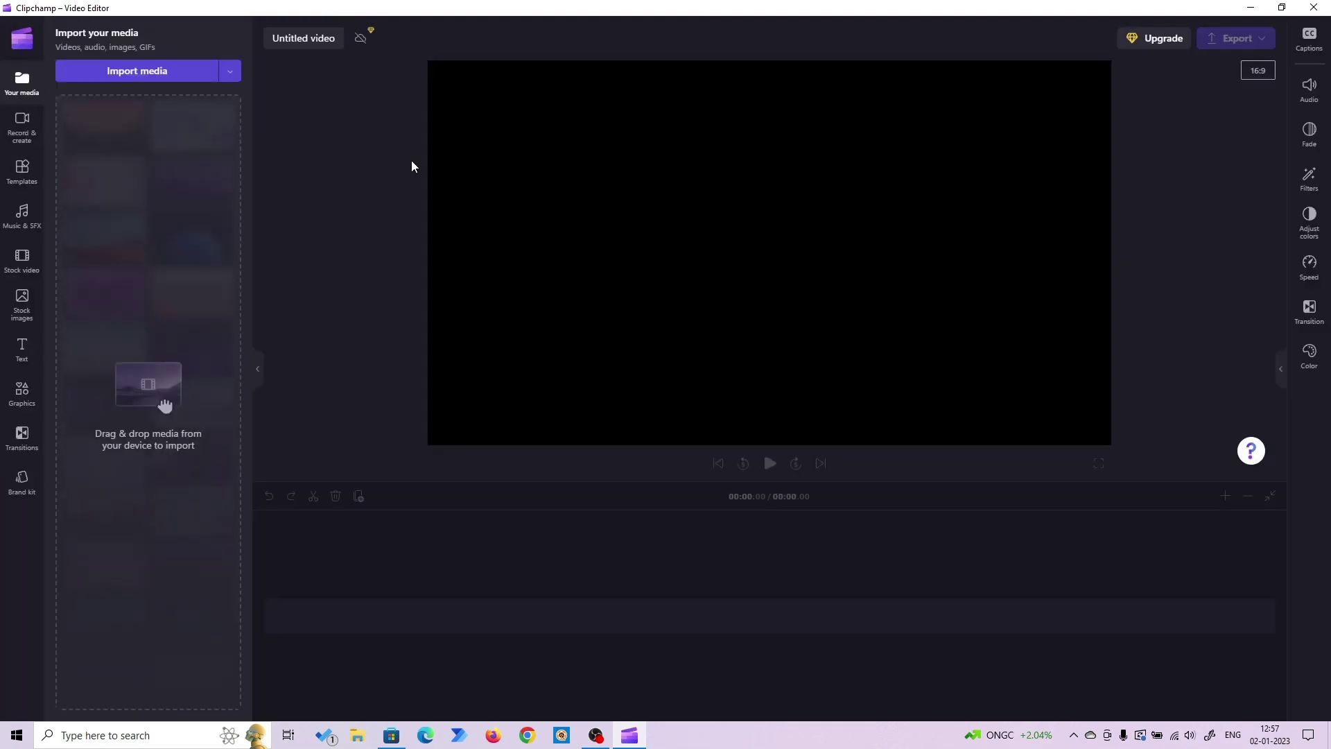
pyautogui.click(342, 40)
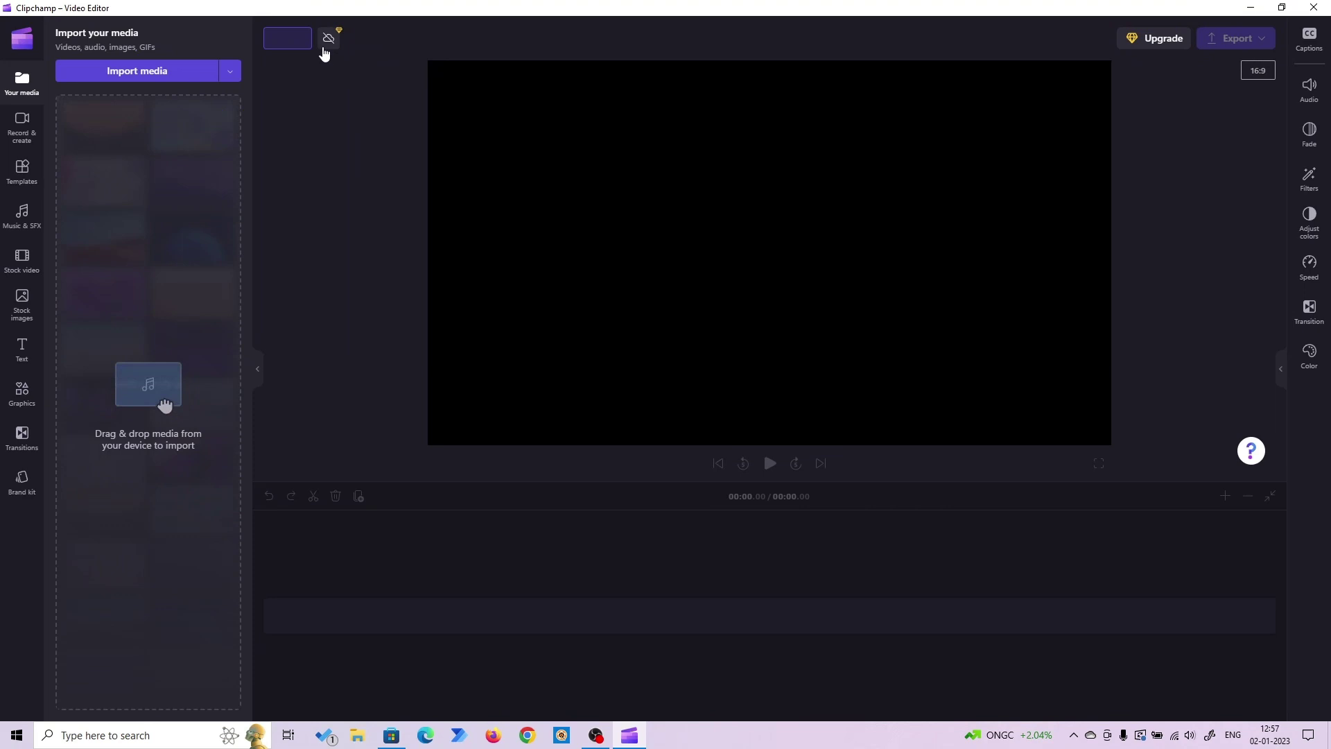
pyautogui.click(396, 40)
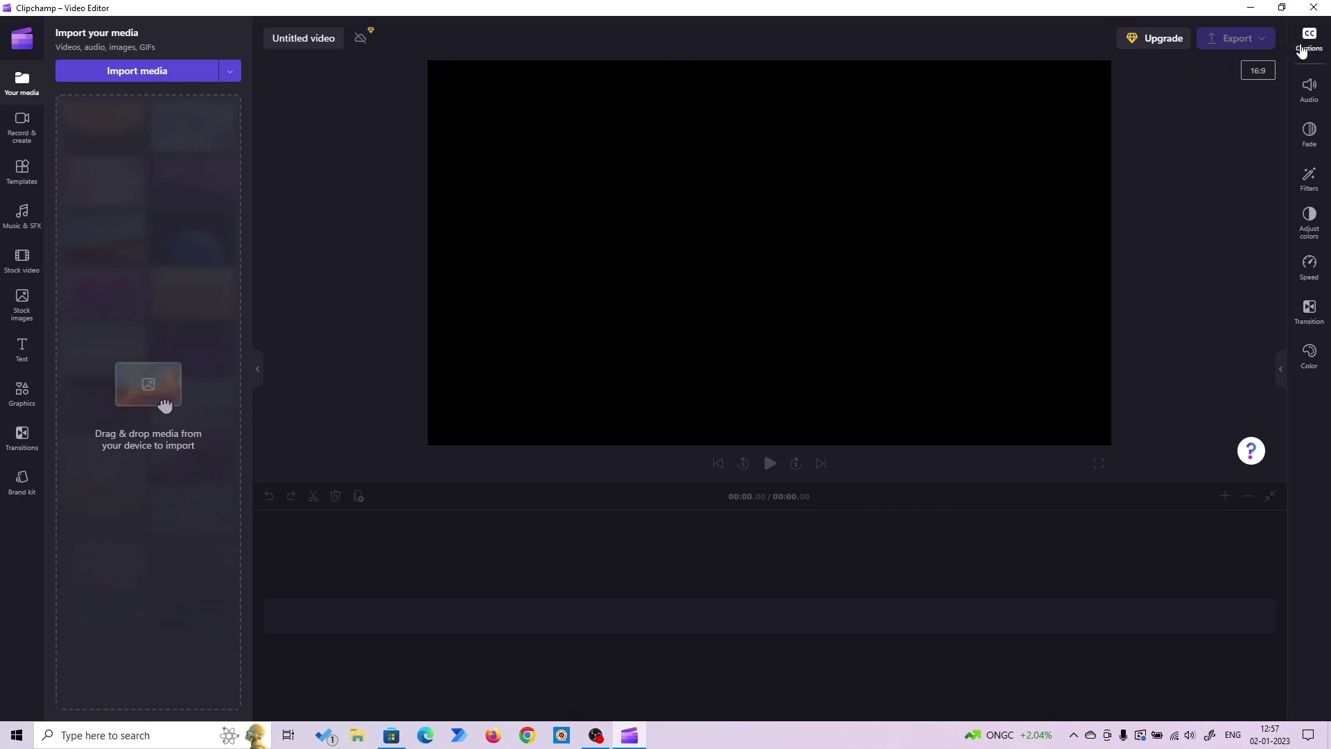
pyautogui.click(1303, 50)
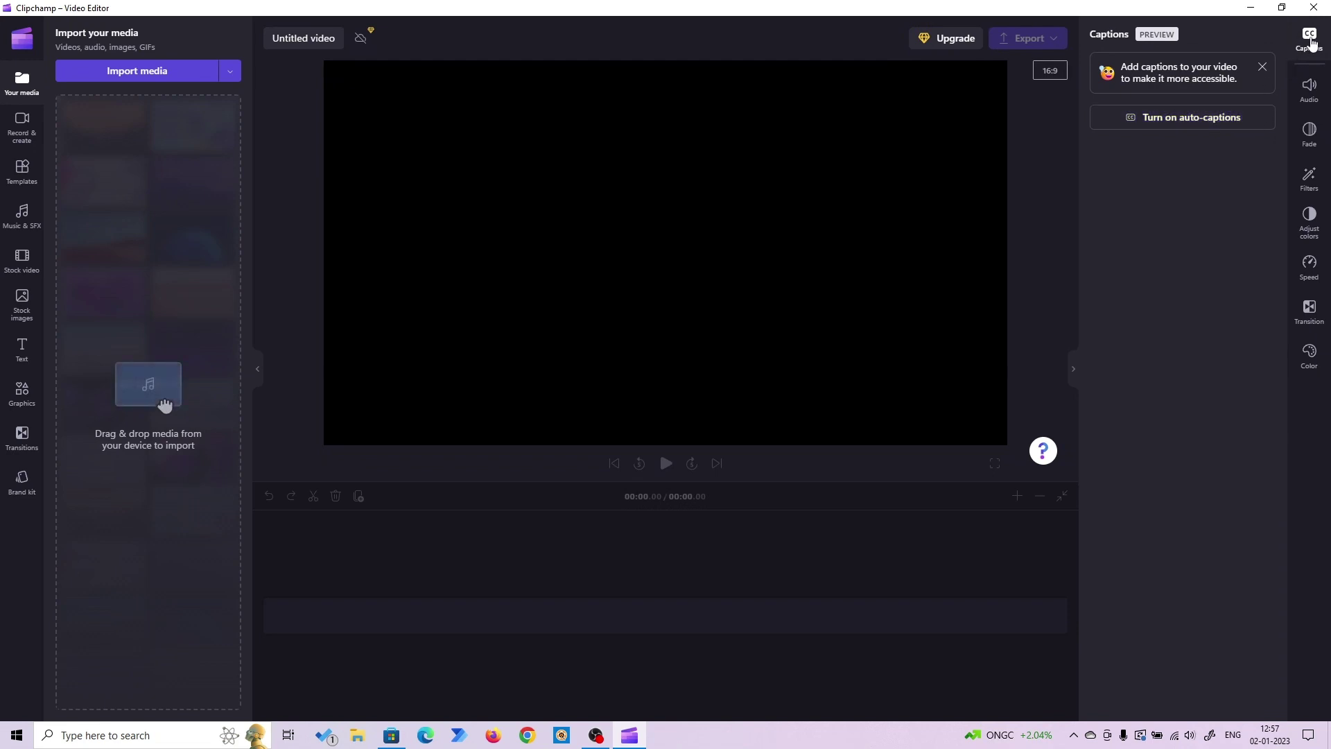
pyautogui.click(1311, 40)
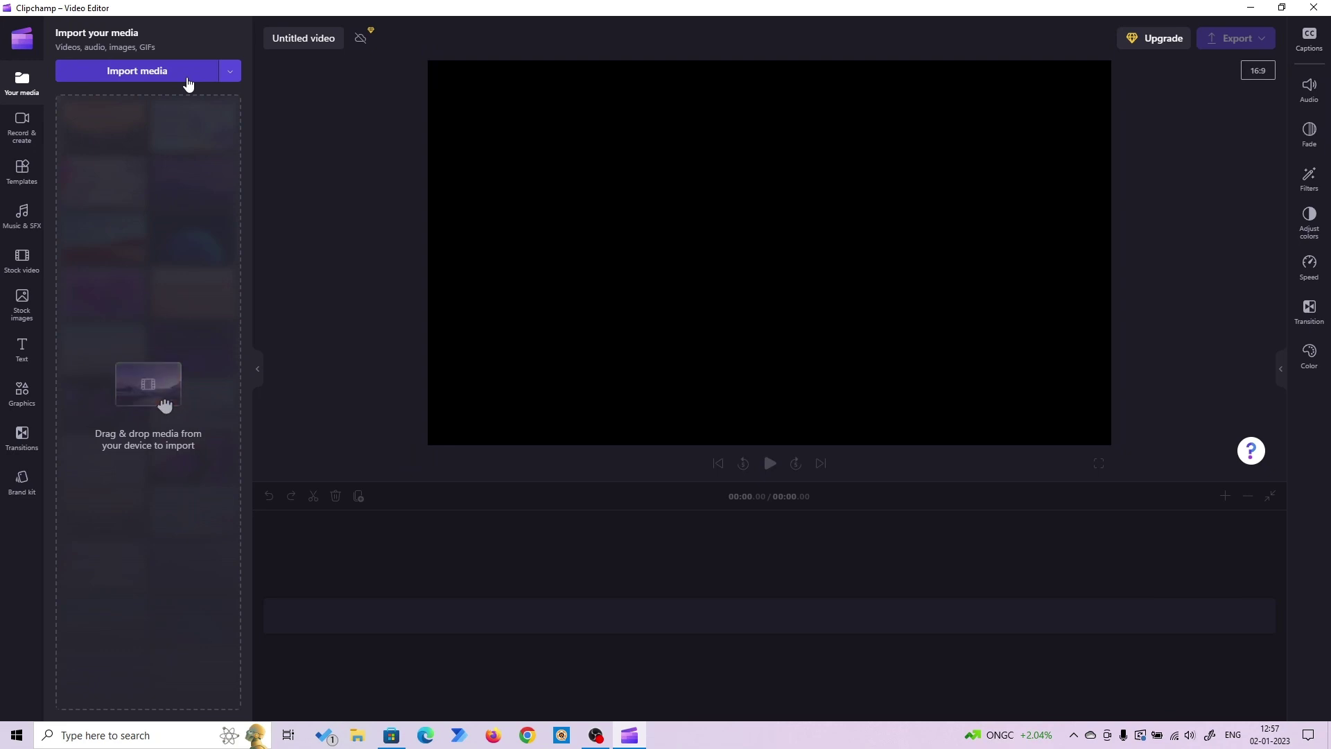
# - Show the Record & create options in the Clipchamp sidebar
pyautogui.click(30, 137)
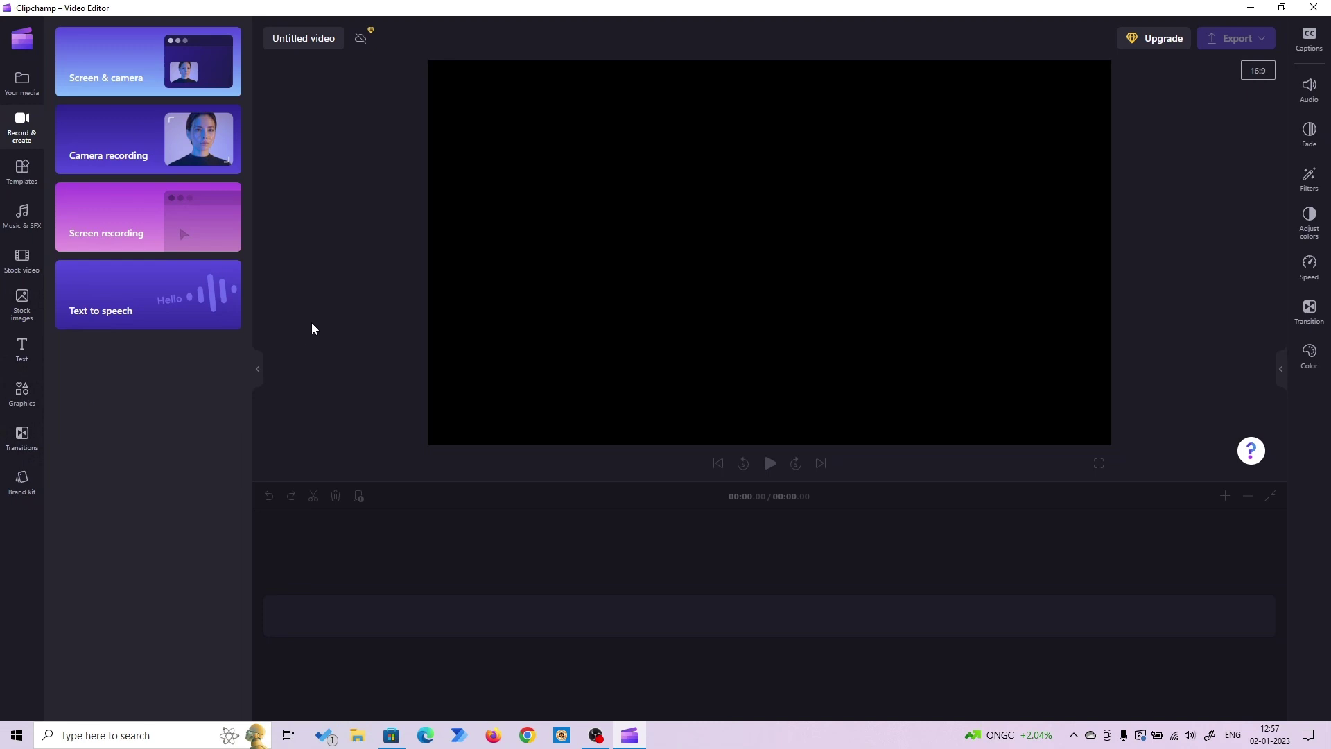
# - Preview the Glitchy YouTube gaming intro template from the YouTube templates category
pyautogui.click(23, 169)
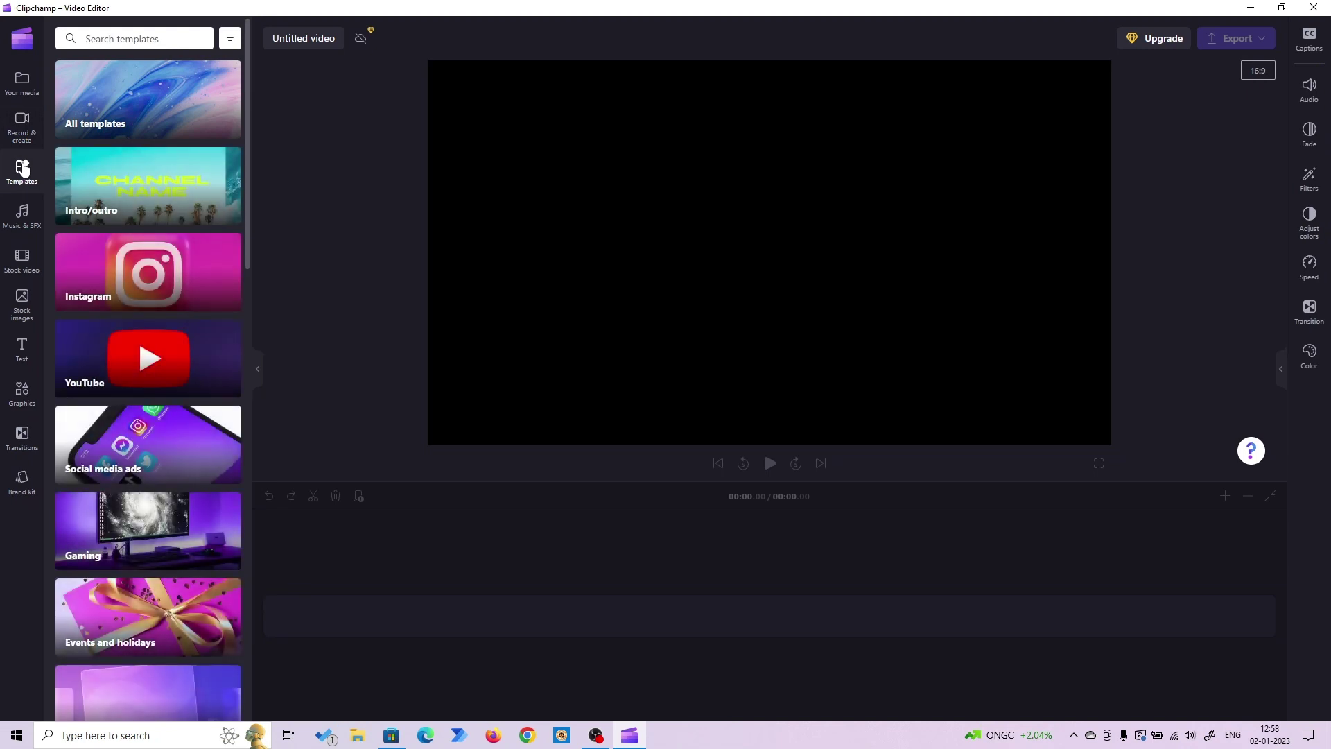
pyautogui.click(179, 353)
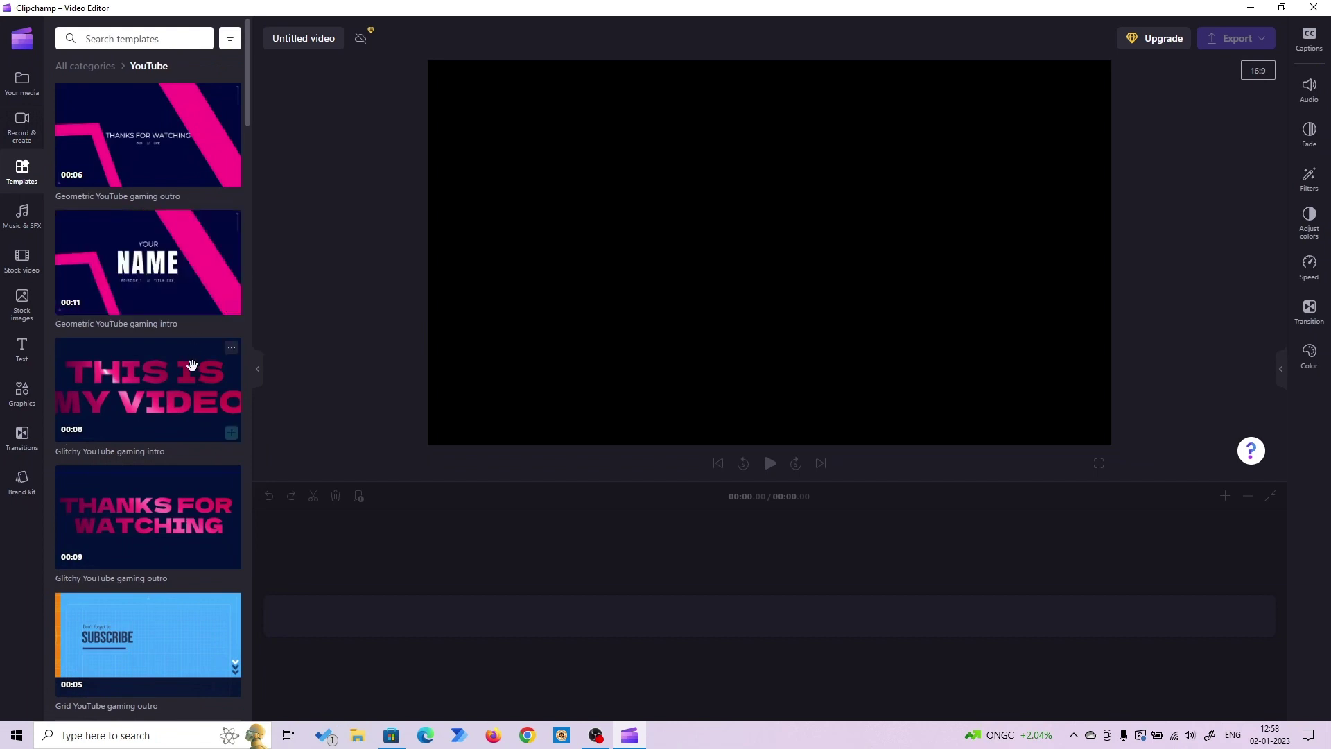
pyautogui.click(193, 388)
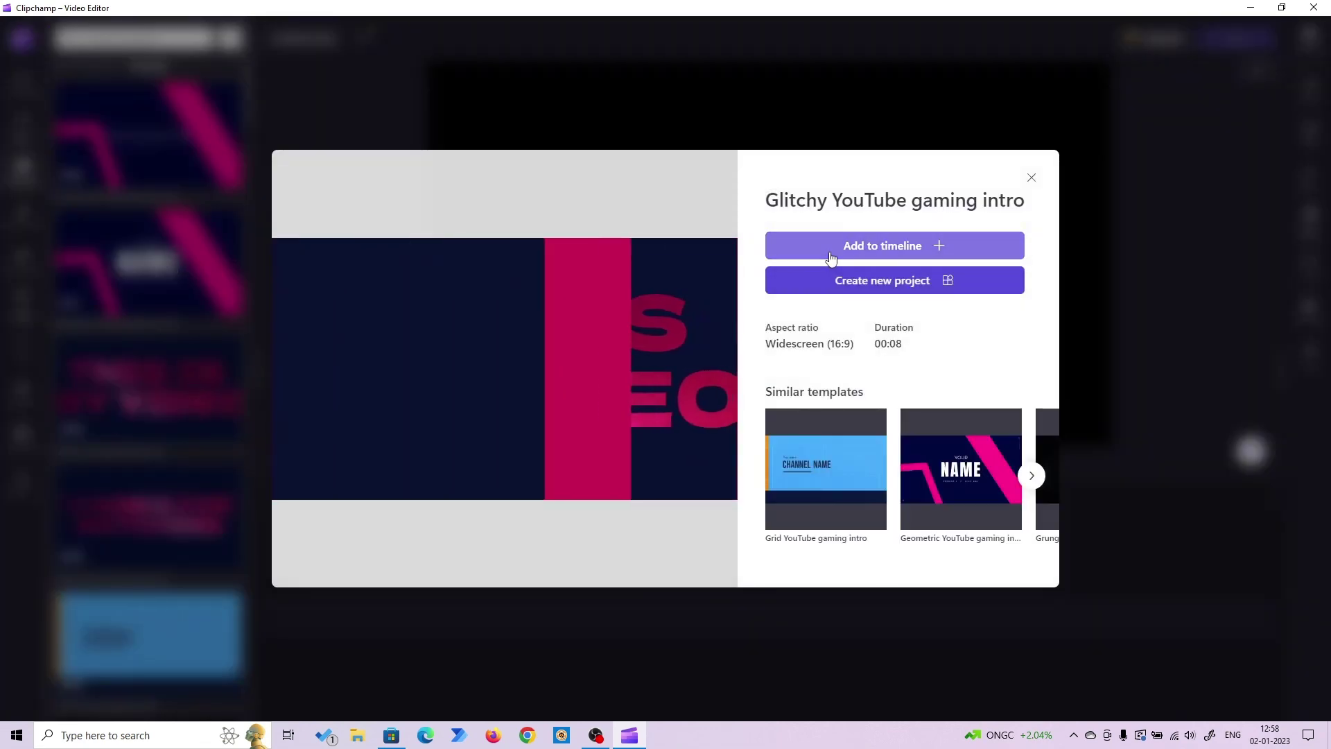
# - Add the Glitchy intro template to the timeline and select its THIS IS MY VIDEO title at 0:01.67
pyautogui.click(831, 258)
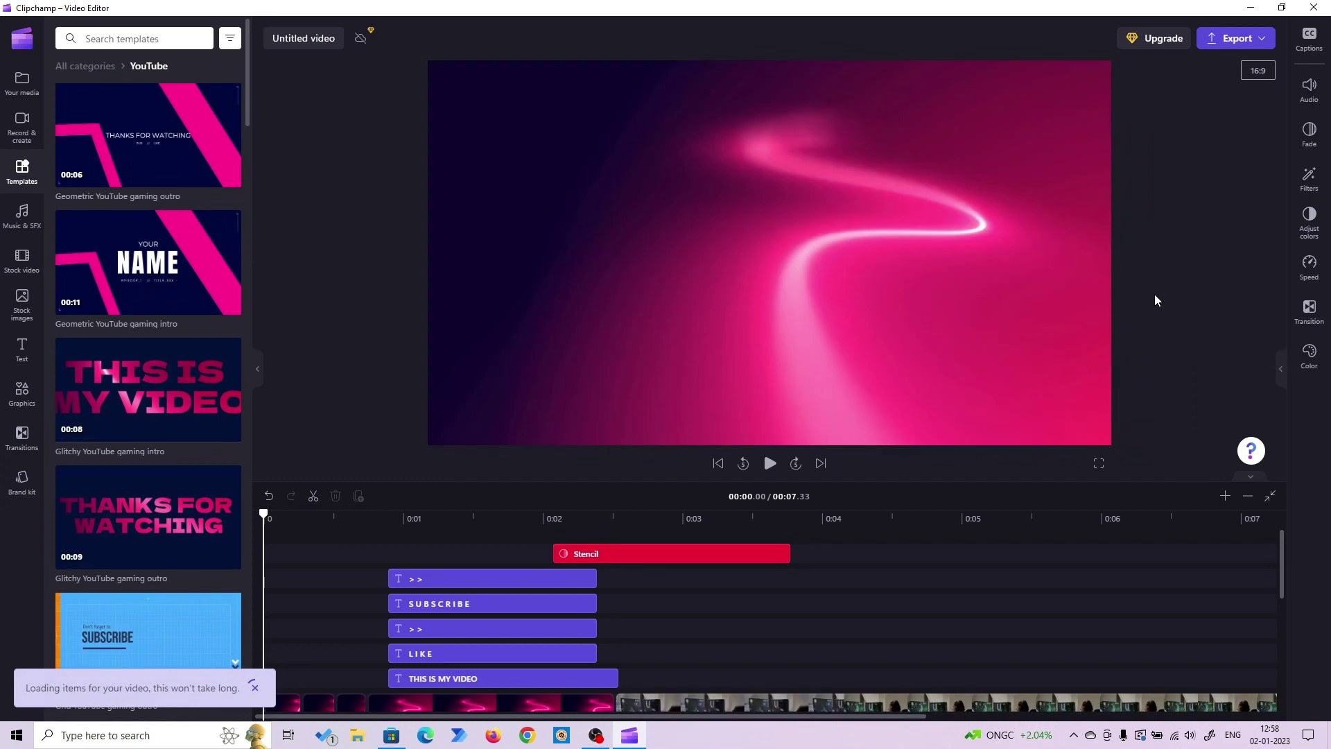
pyautogui.click(537, 678)
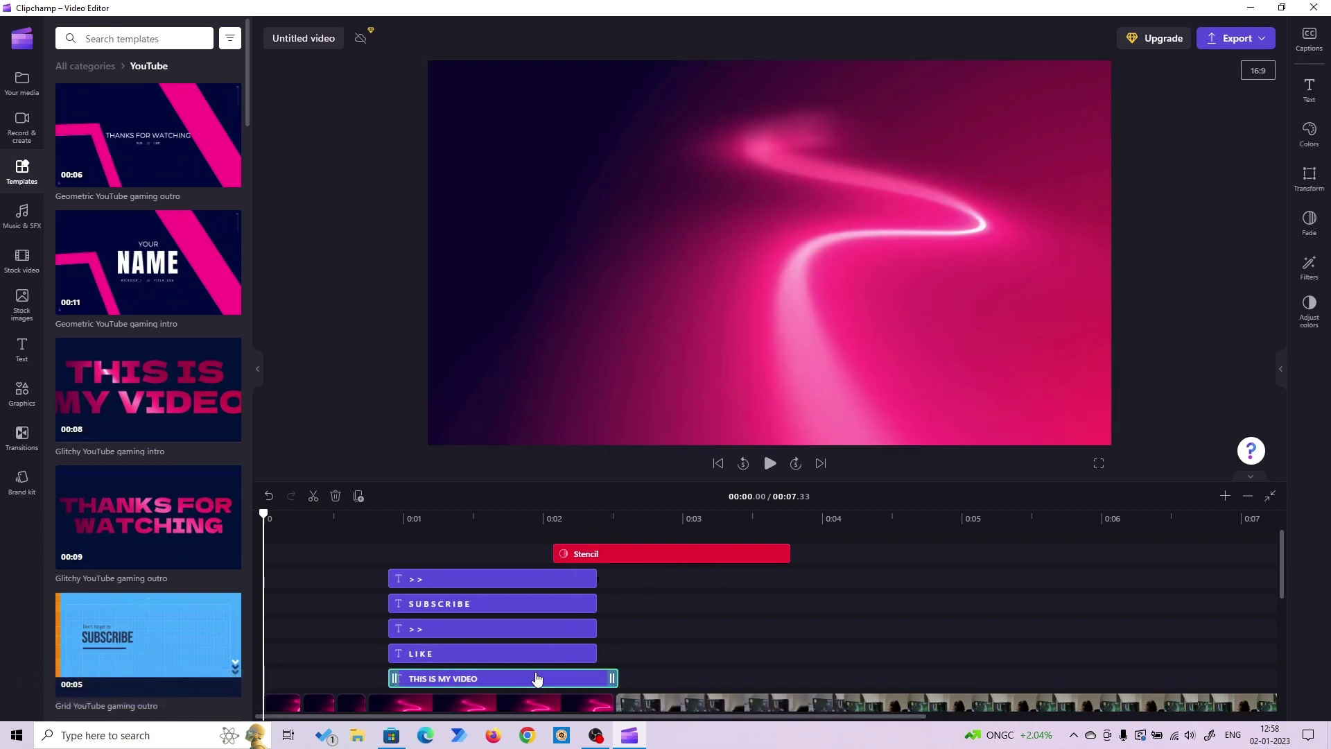
pyautogui.click(497, 531)
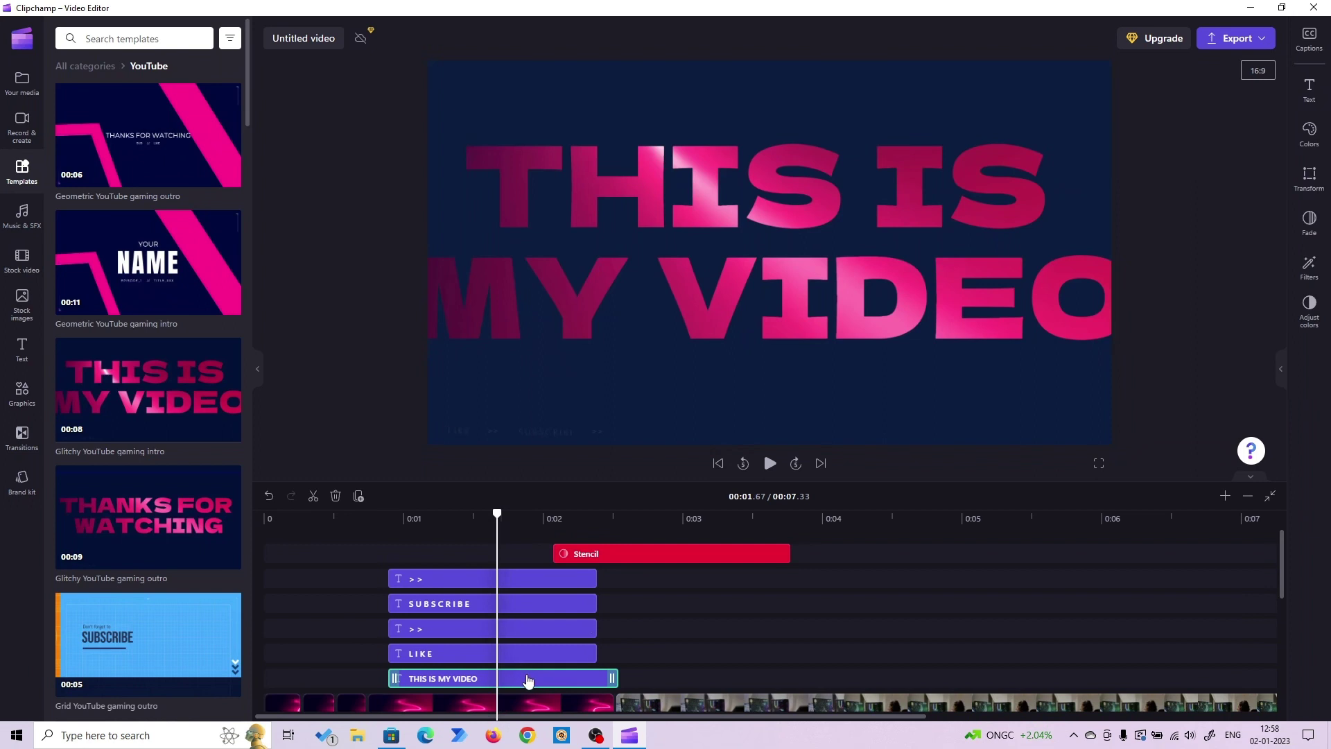
pyautogui.click(526, 677)
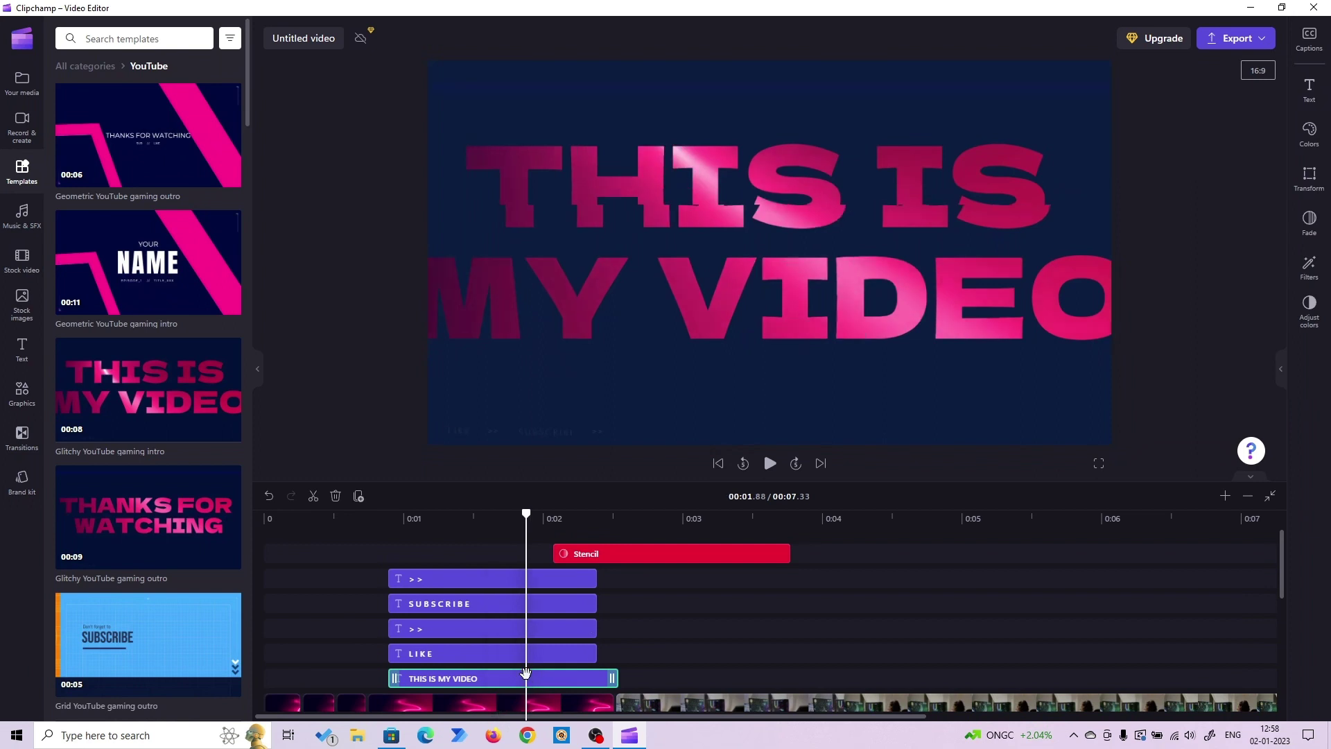
pyautogui.click(498, 677)
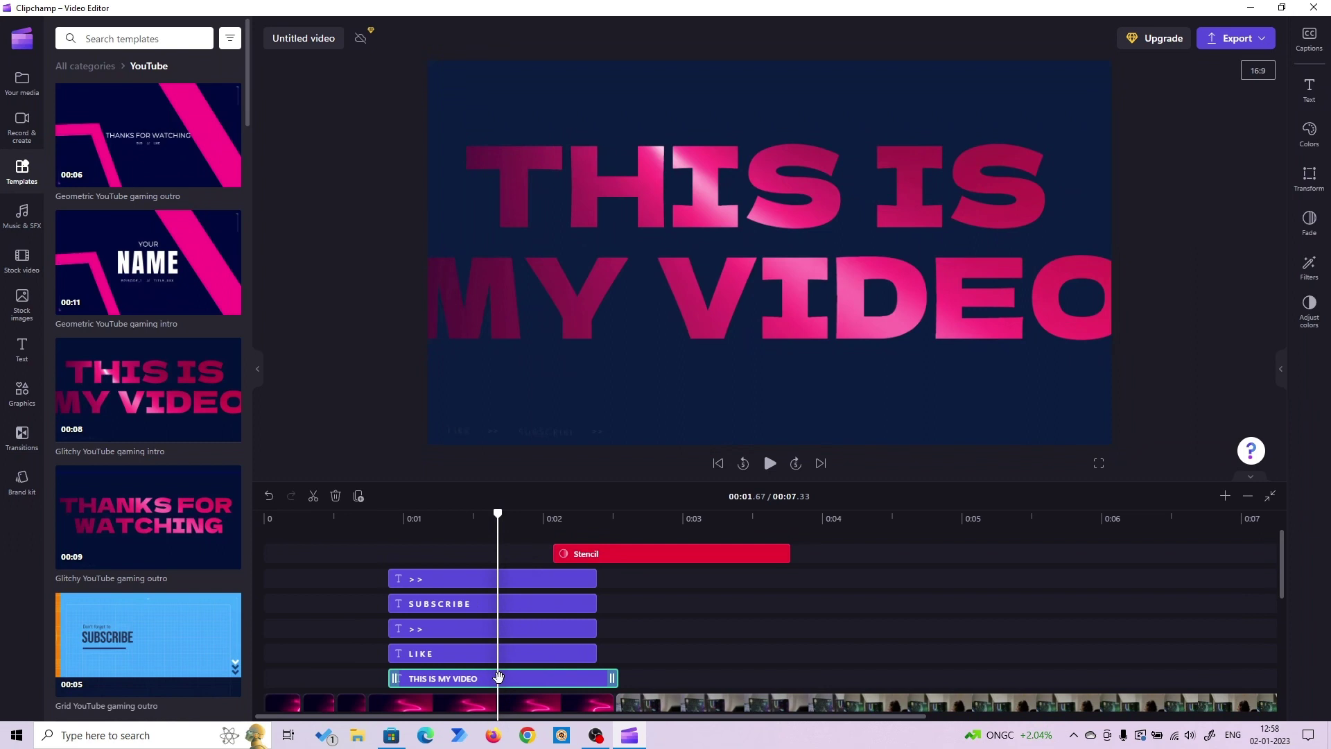
pyautogui.click(752, 287)
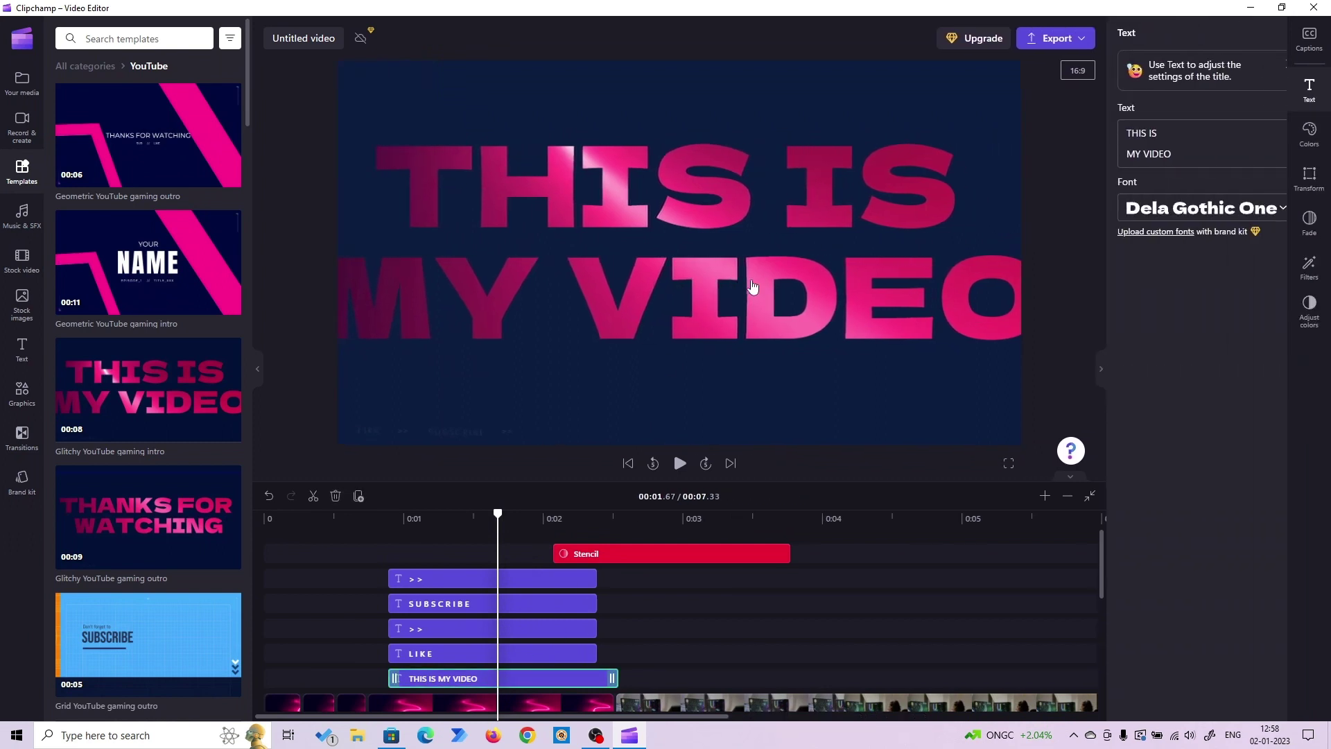
# - Replace the title text with 'Mr.' on one line and 'Productivity' on the next
pyautogui.moveTo(1145, 154); pyautogui.dragTo(1081, 132)
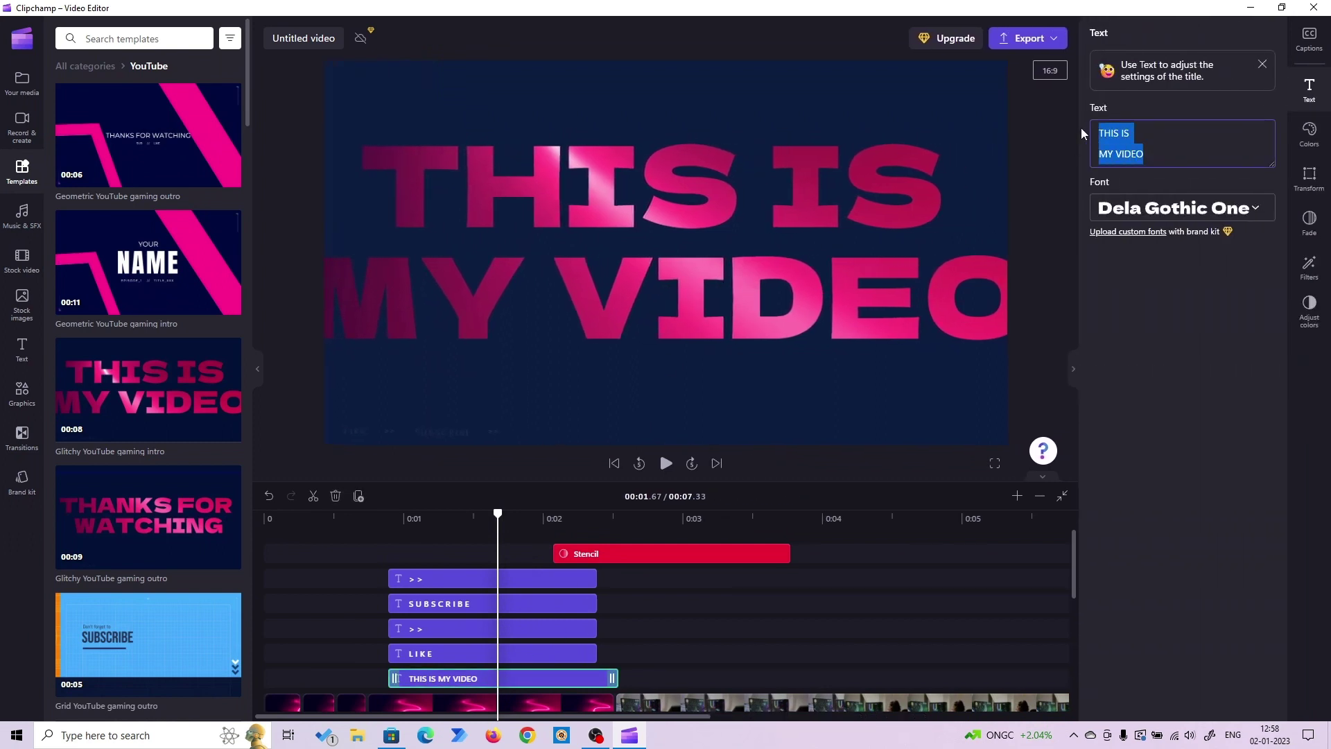
pyautogui.write('Mr.')
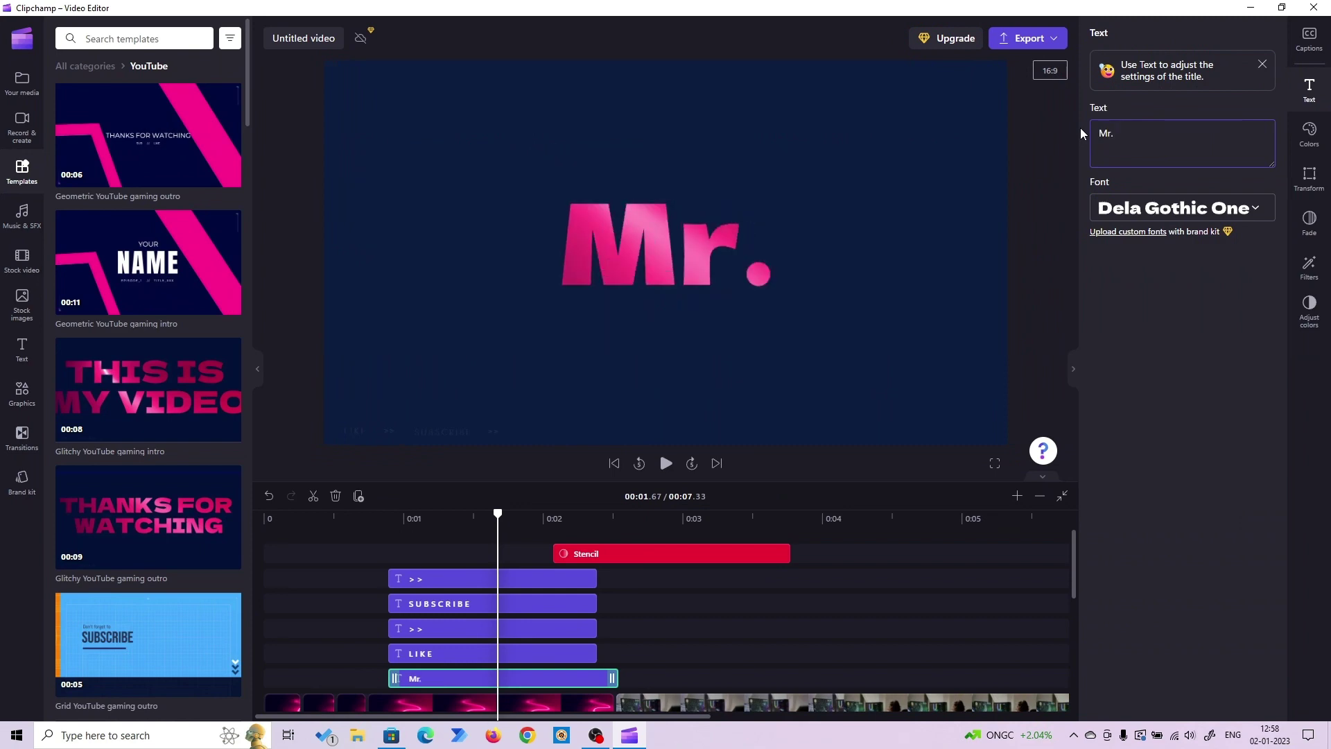
pyautogui.press('Return')
pyautogui.write('Pro')
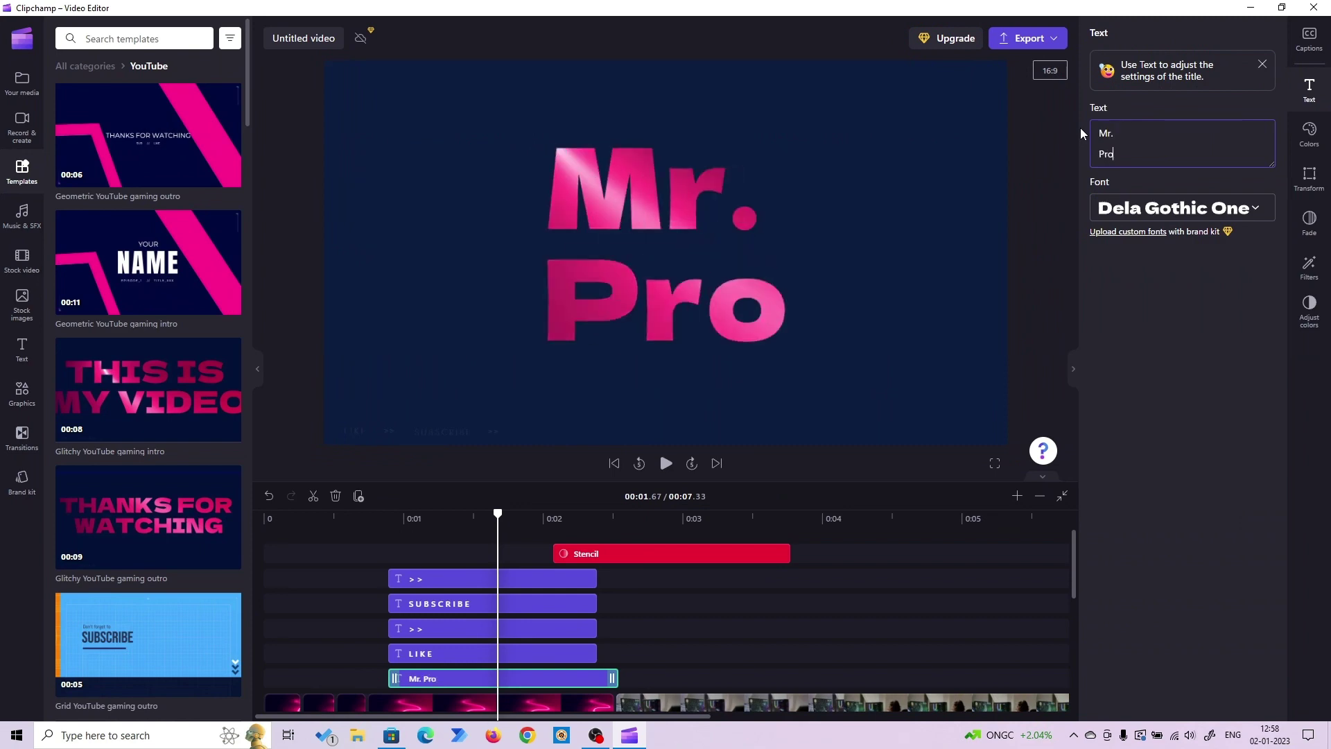
pyautogui.write('ductui')
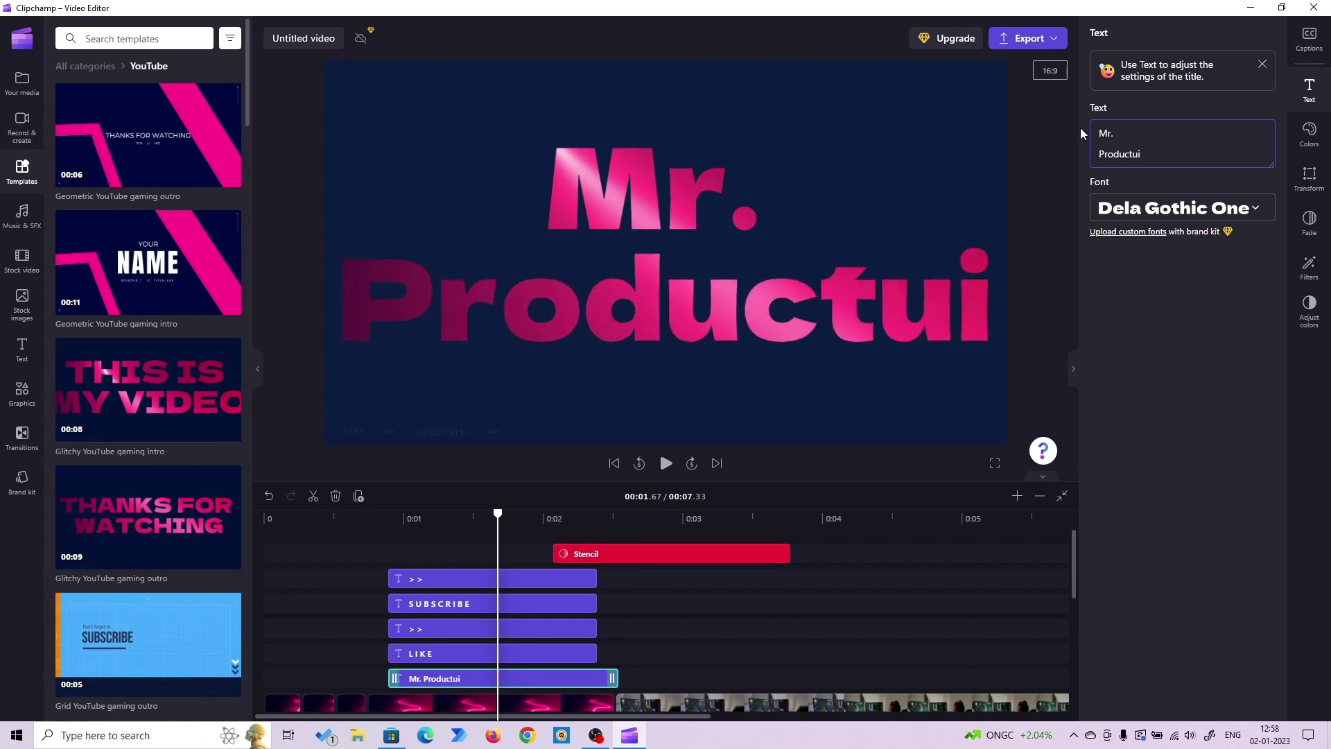
pyautogui.press('BackSpace')
pyautogui.press('BackSpace')
pyautogui.press('BackSpace')
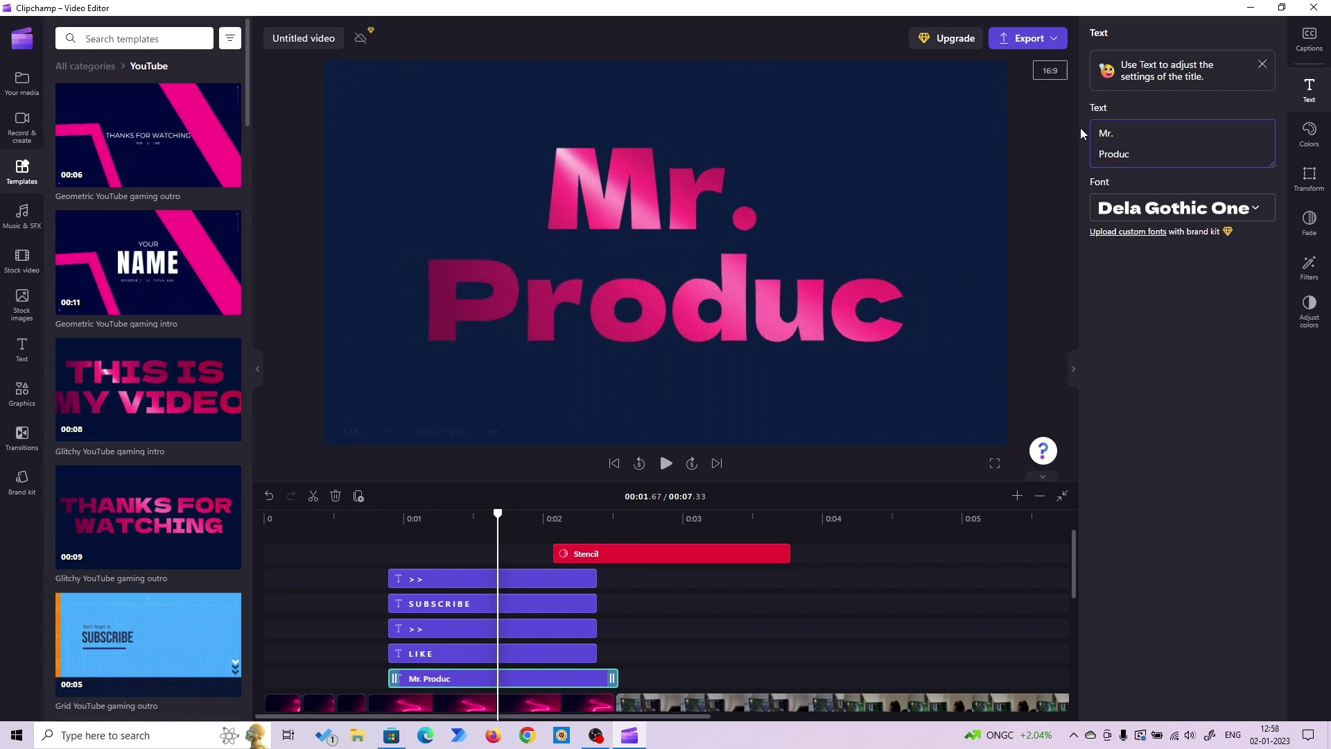
pyautogui.write('tivity')
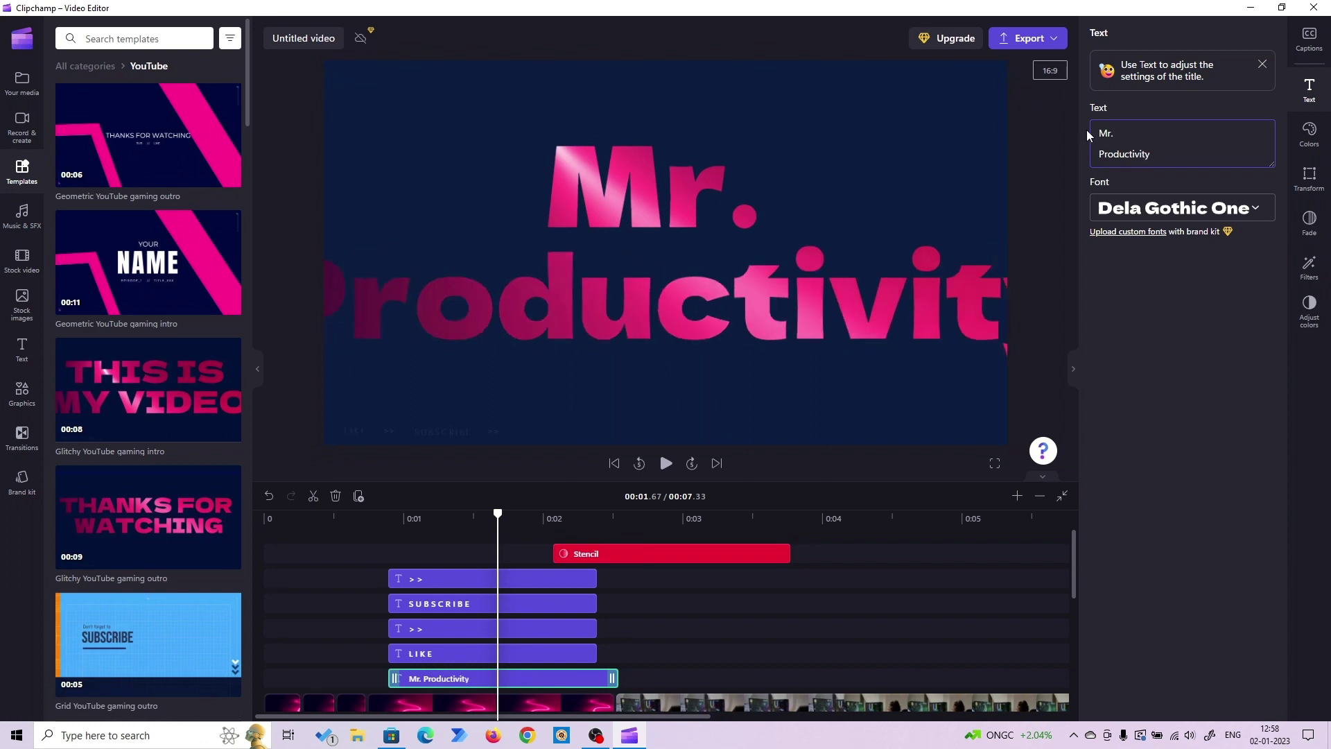
# - Shrink the title with the Transform Size slider until it fits the frame
pyautogui.click(1309, 177)
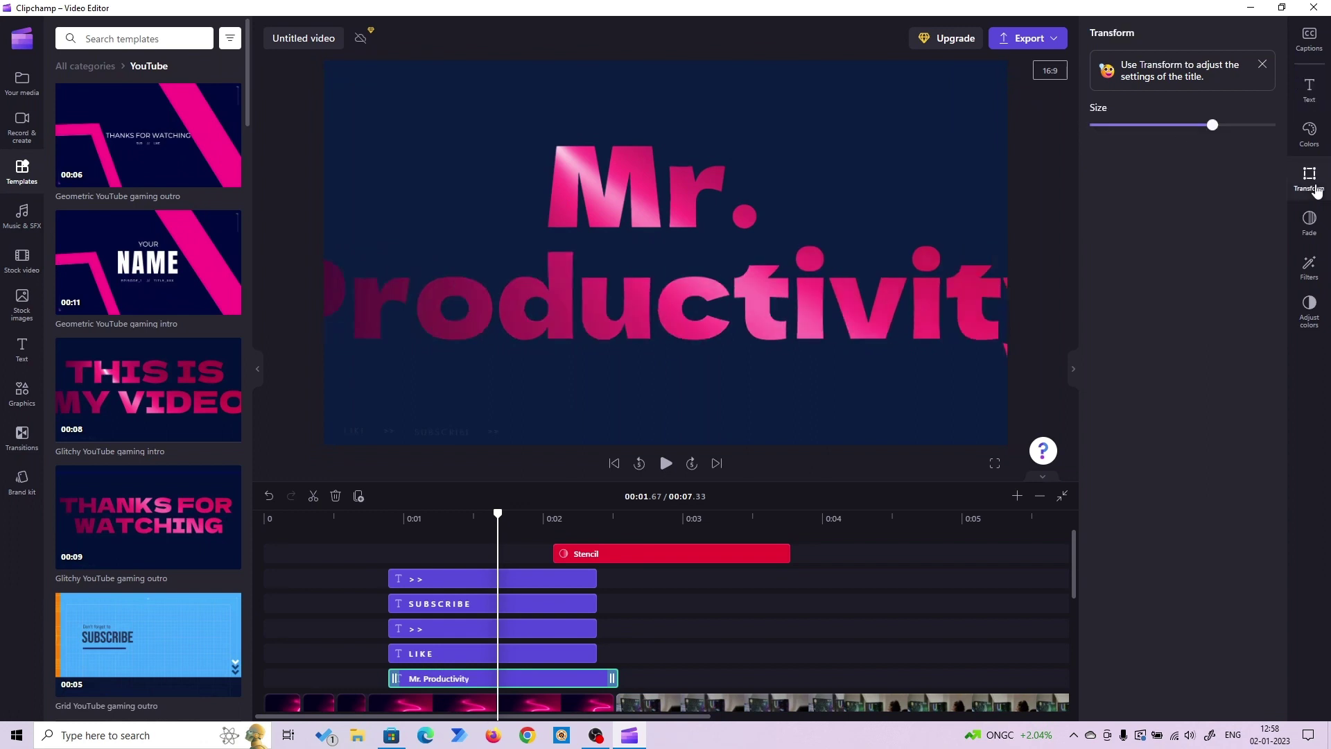
pyautogui.moveTo(1212, 124); pyautogui.dragTo(1156, 127)
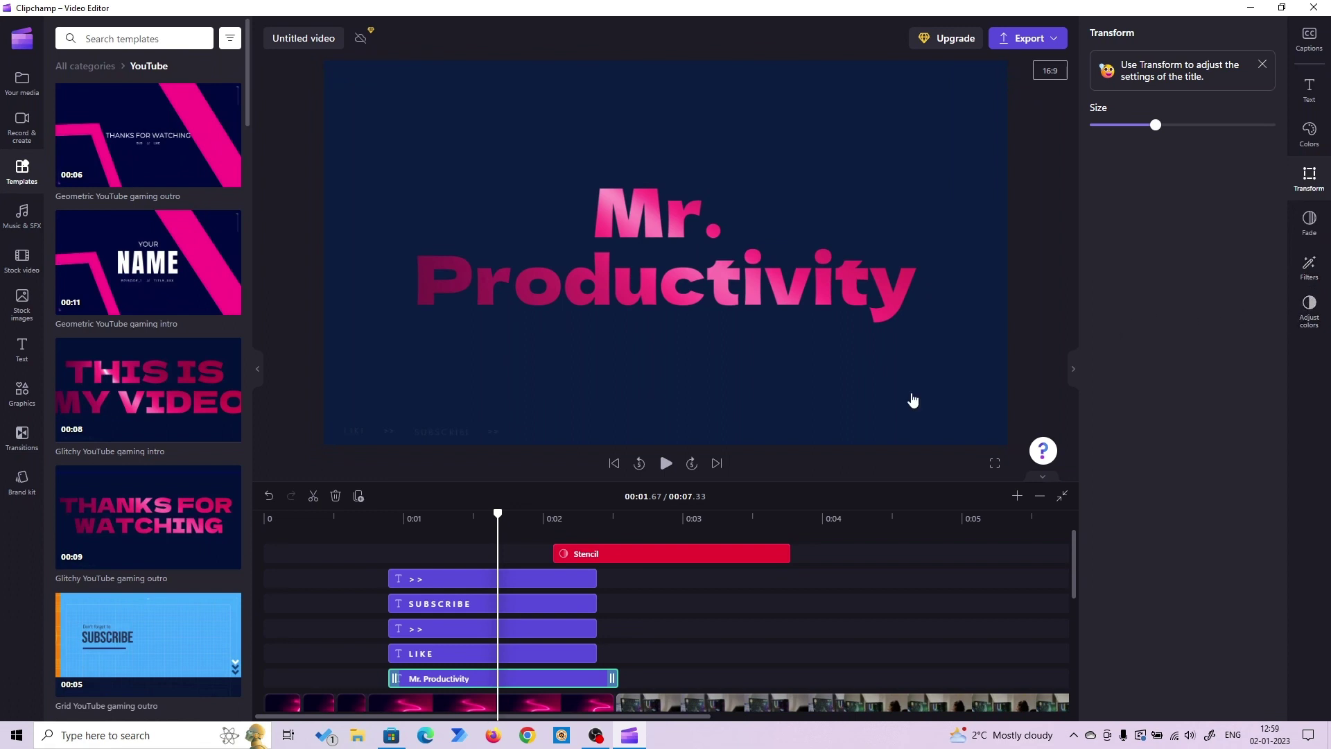
pyautogui.click(263, 520)
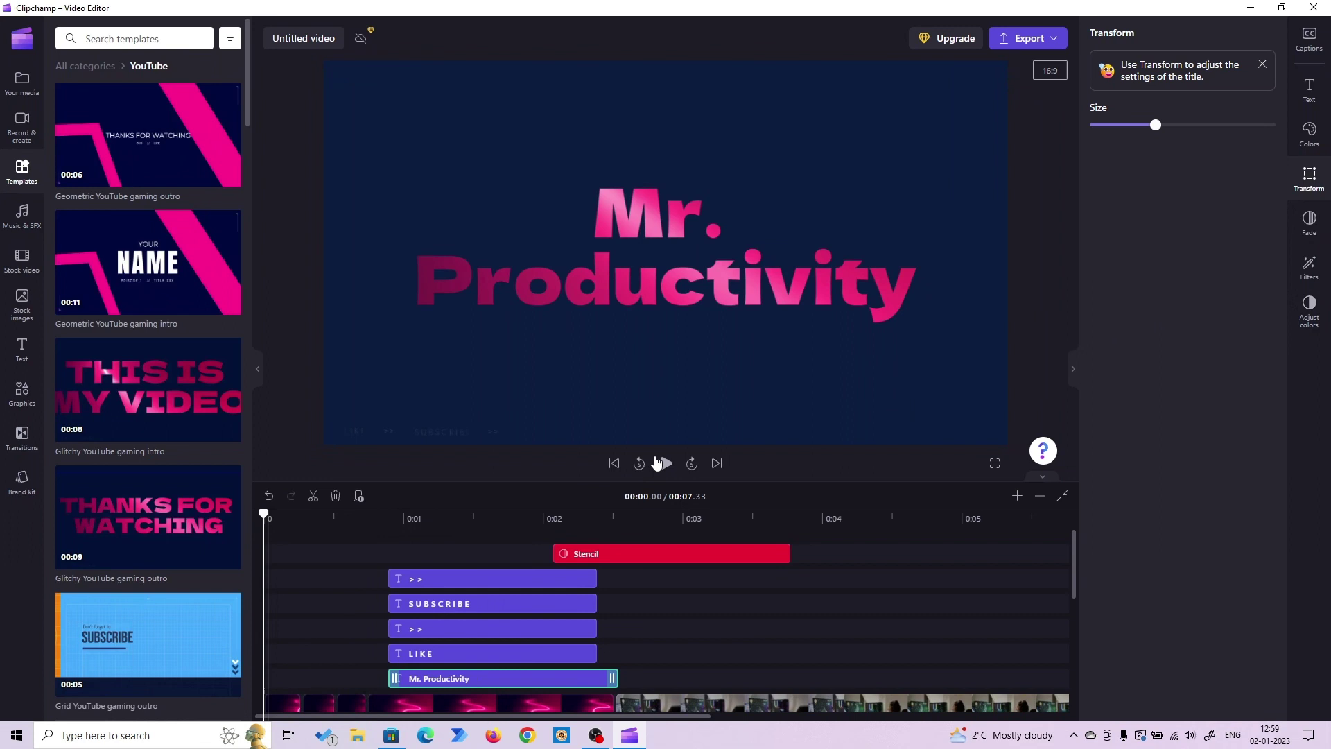
pyautogui.click(665, 463)
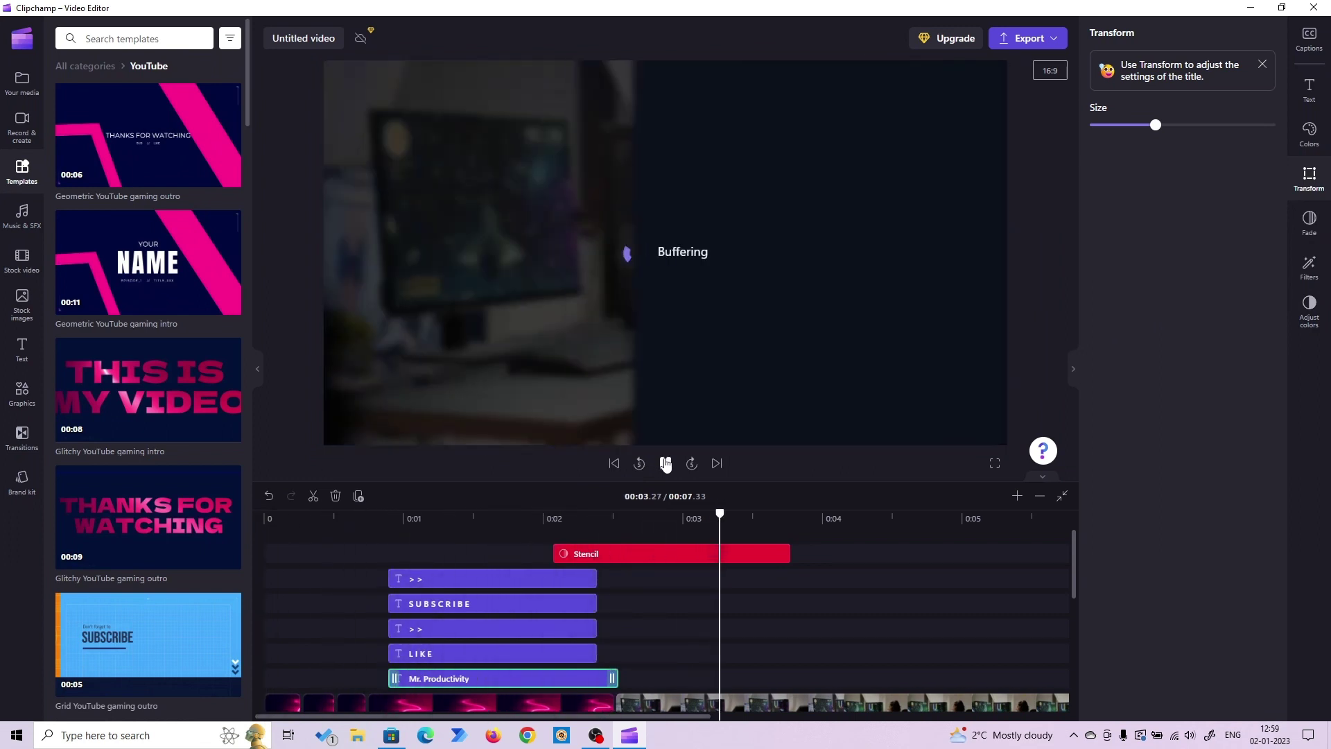
pyautogui.click(665, 464)
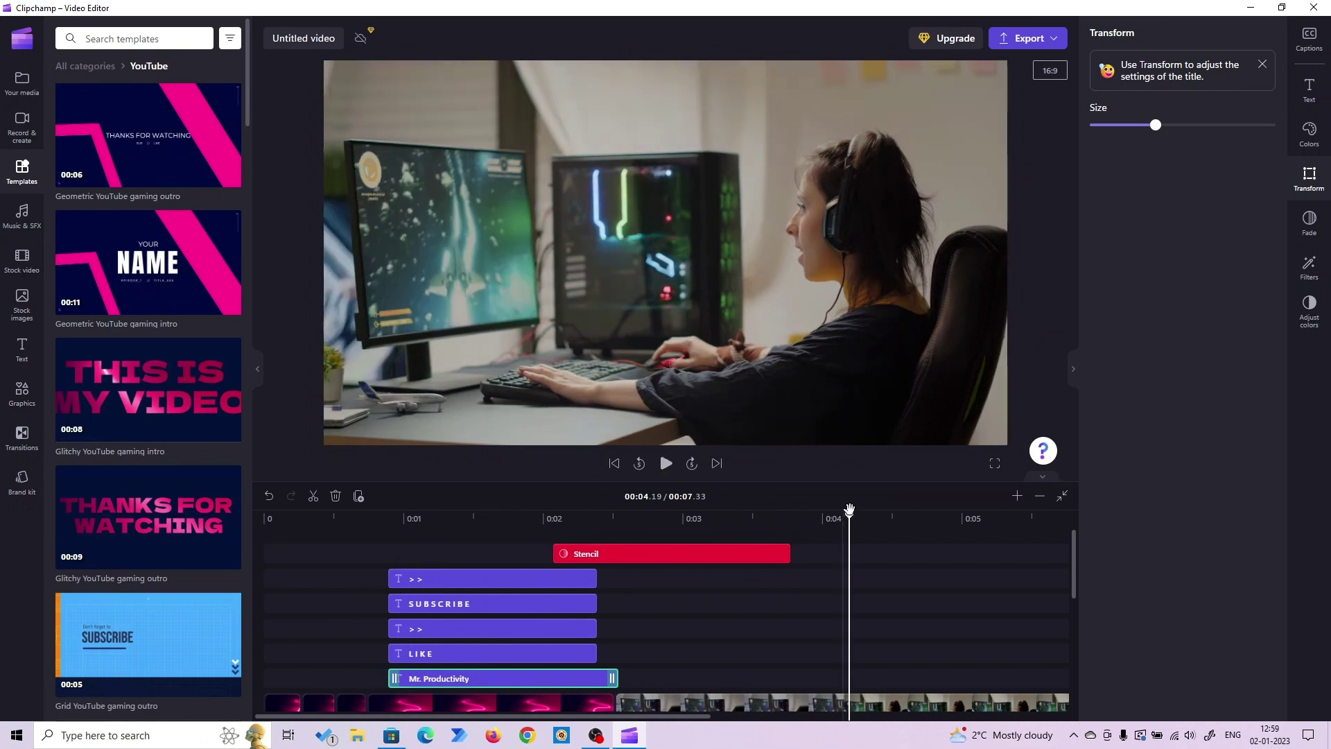
pyautogui.moveTo(849, 512); pyautogui.dragTo(504, 511)
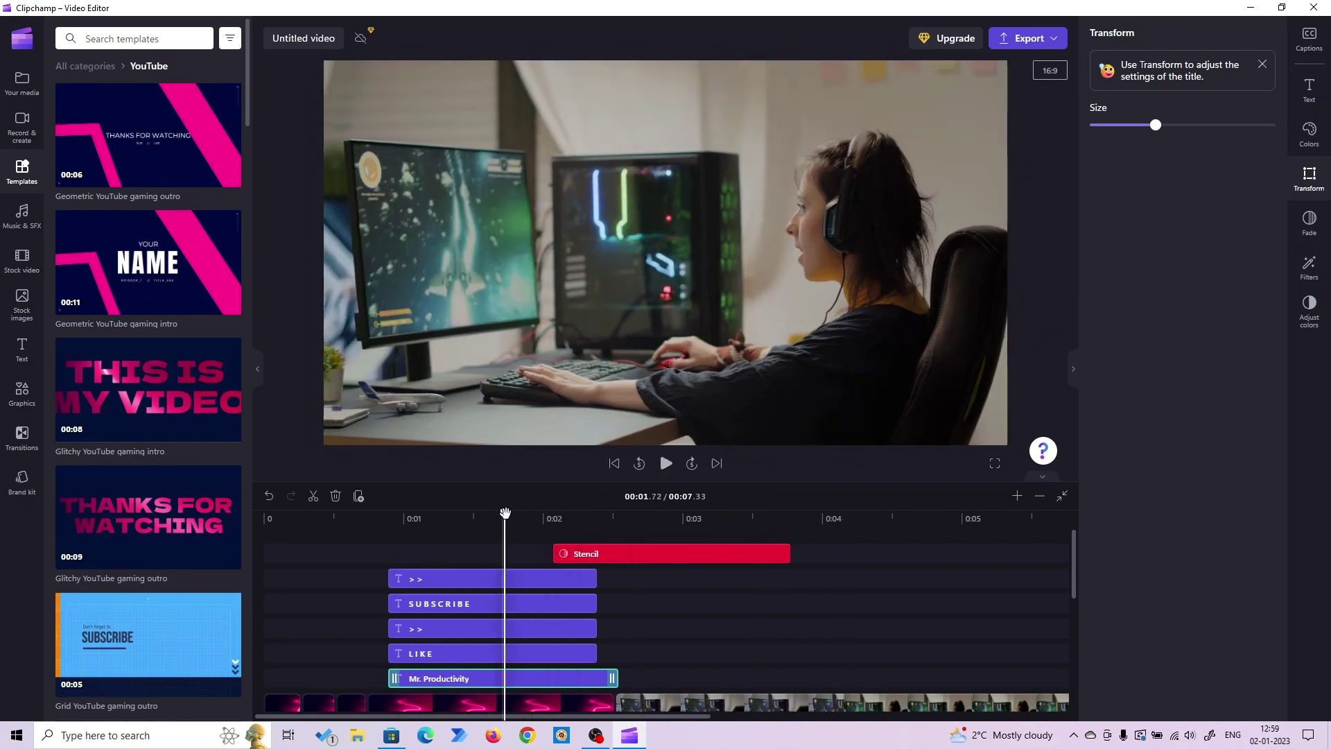
# - Export the video at 1080p quality
pyautogui.click(1038, 48)
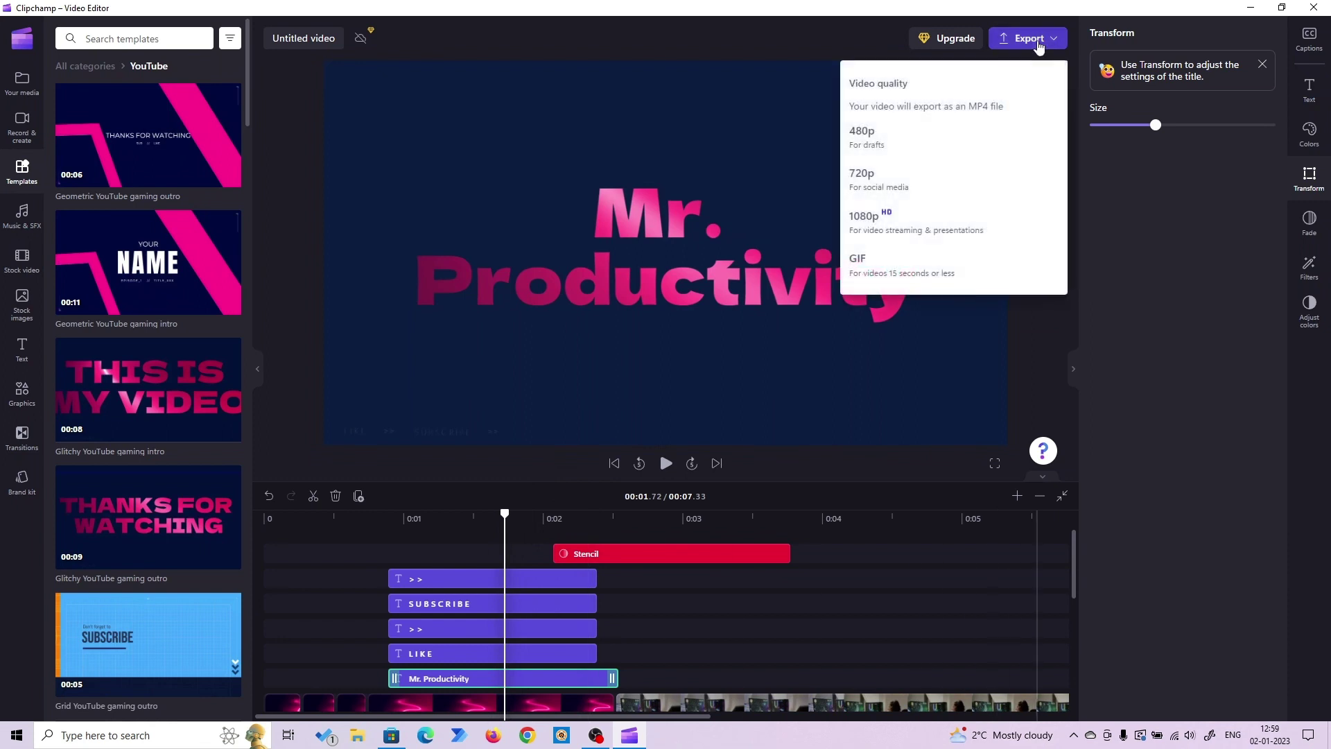
pyautogui.click(980, 226)
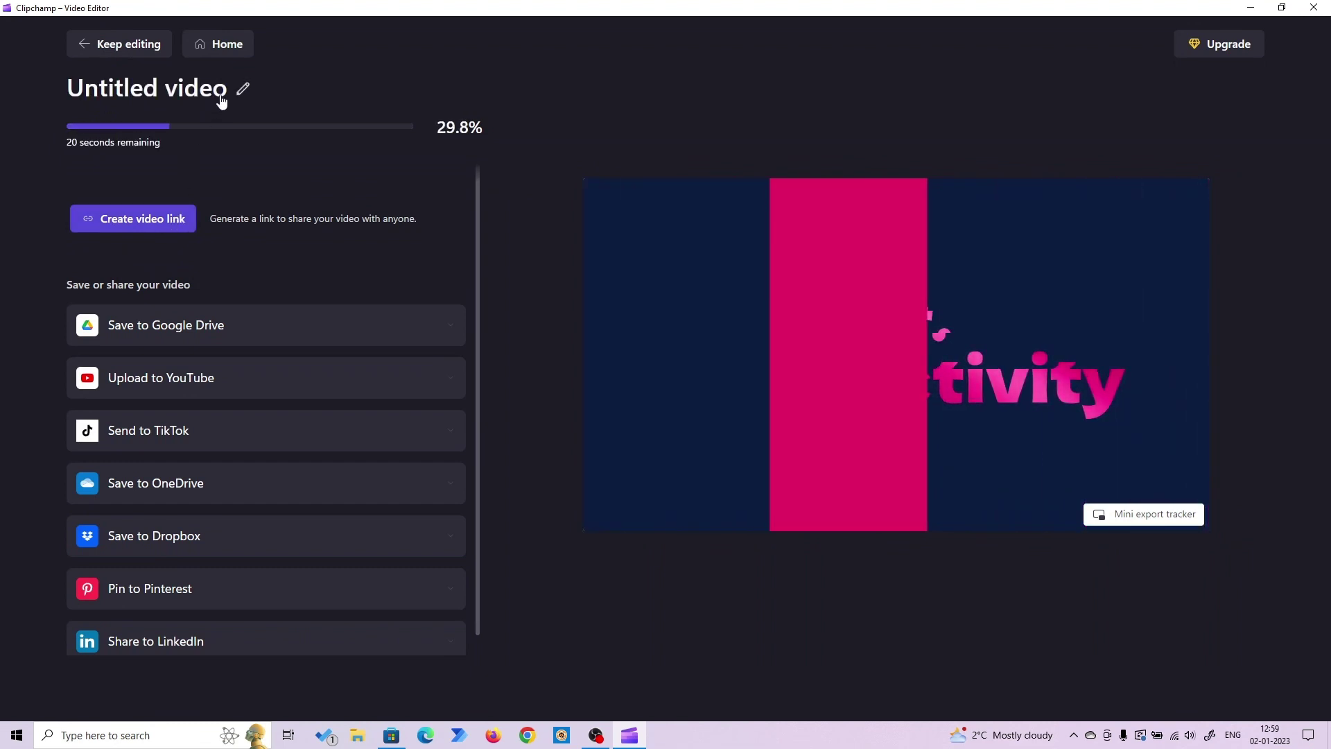
# - Rename the exporting video from 'Untitled video' to 'Title'
pyautogui.moveTo(225, 91); pyautogui.dragTo(70, 93)
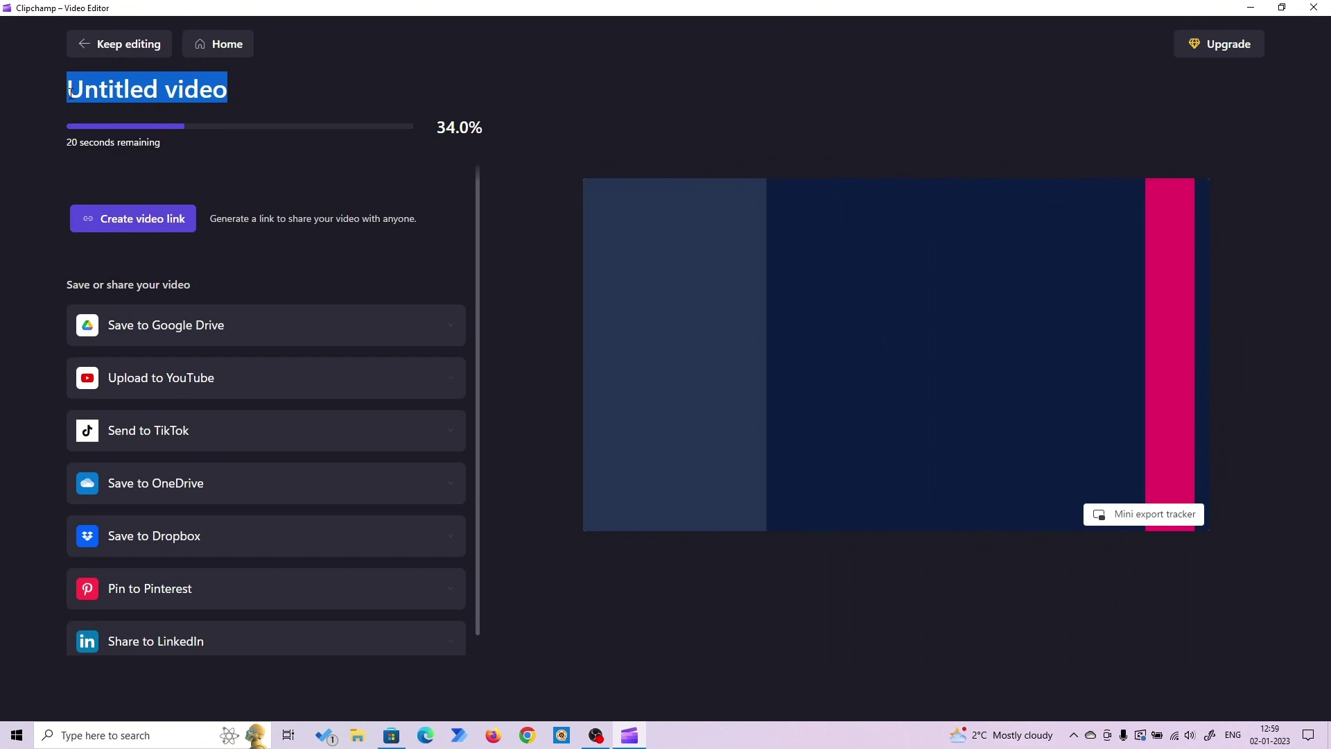
pyautogui.write('T')
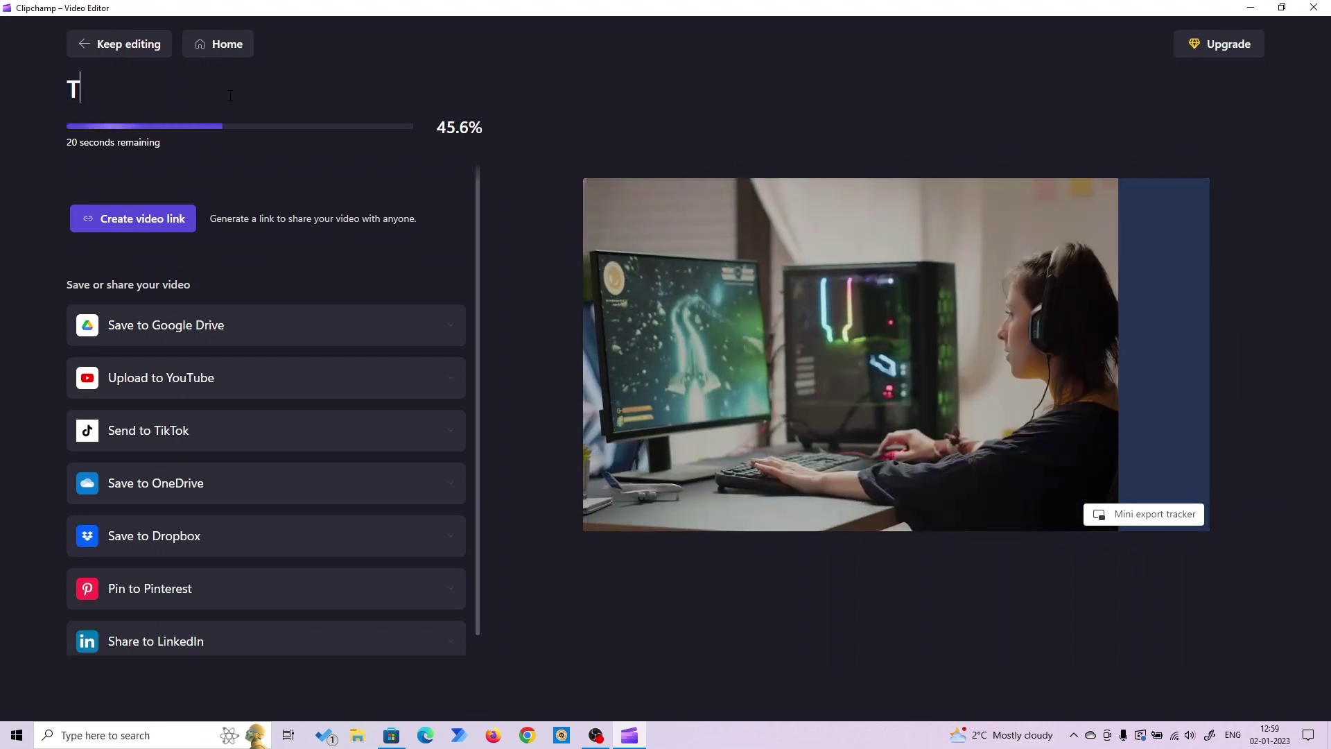
pyautogui.write('itle')
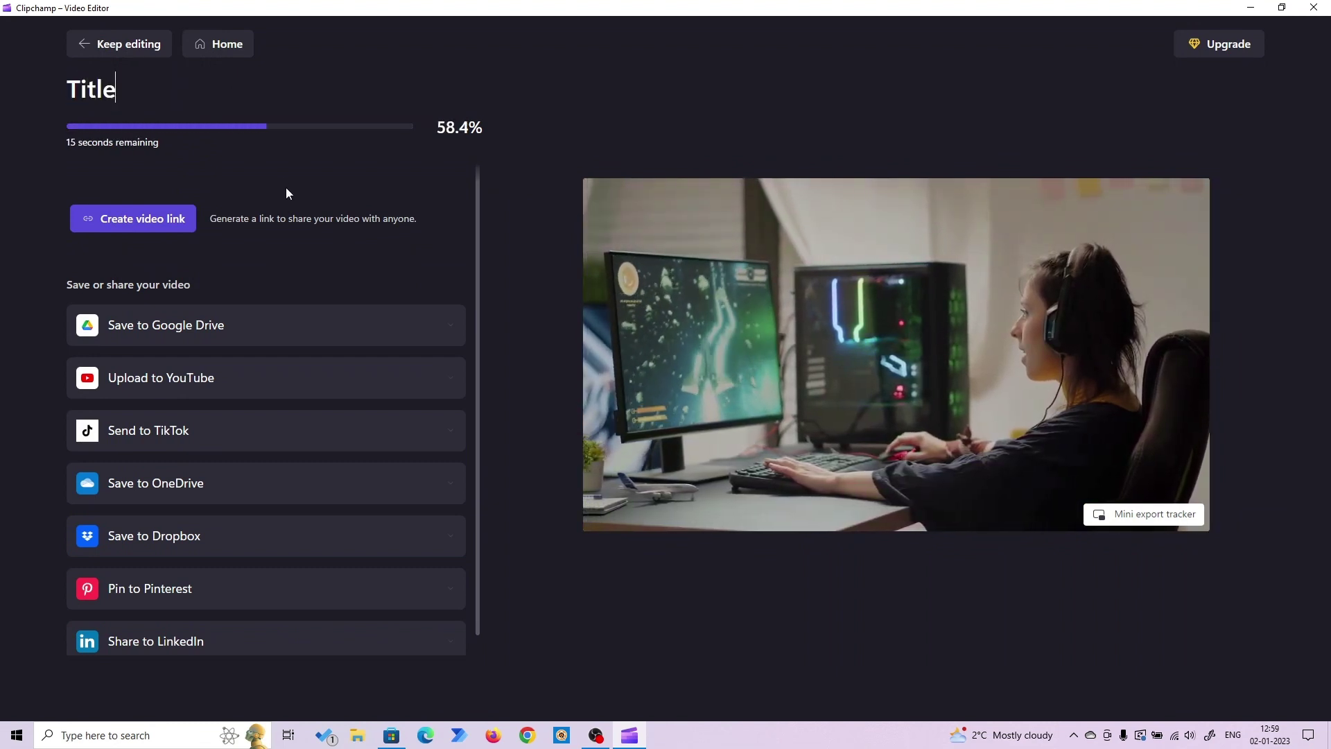
pyautogui.press('Return')
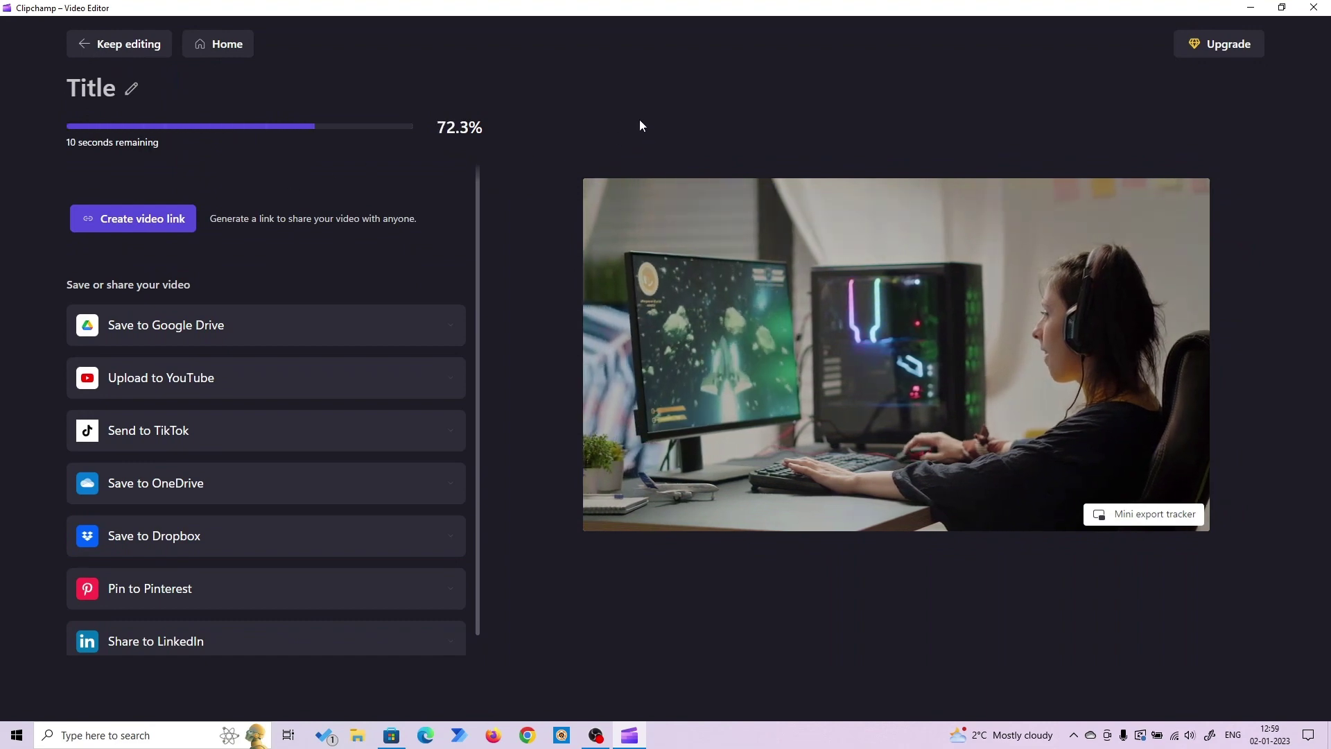